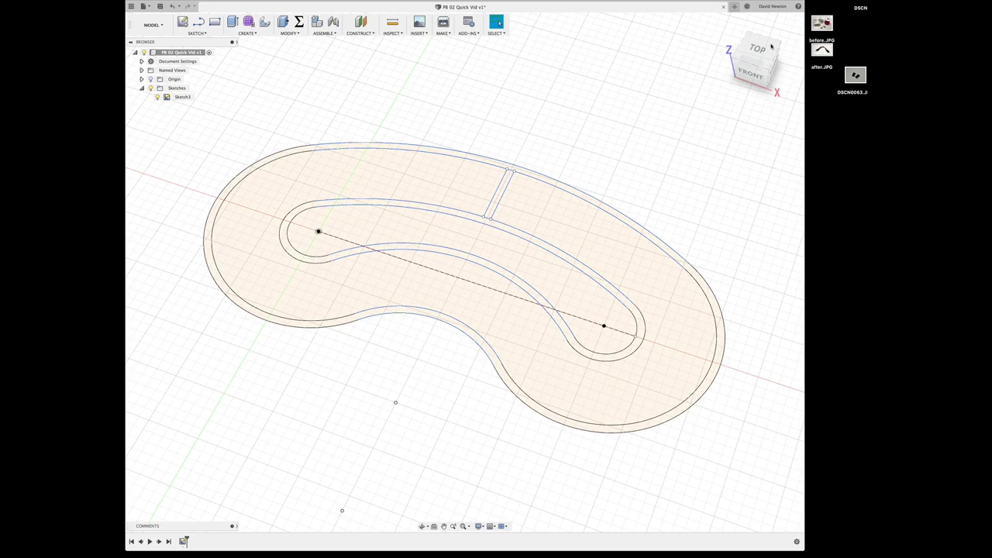
View the kidney-shaped sketch from Top, return to Home, and start an extrusion
{"action": "left_click", "coordinate": [770, 49]}
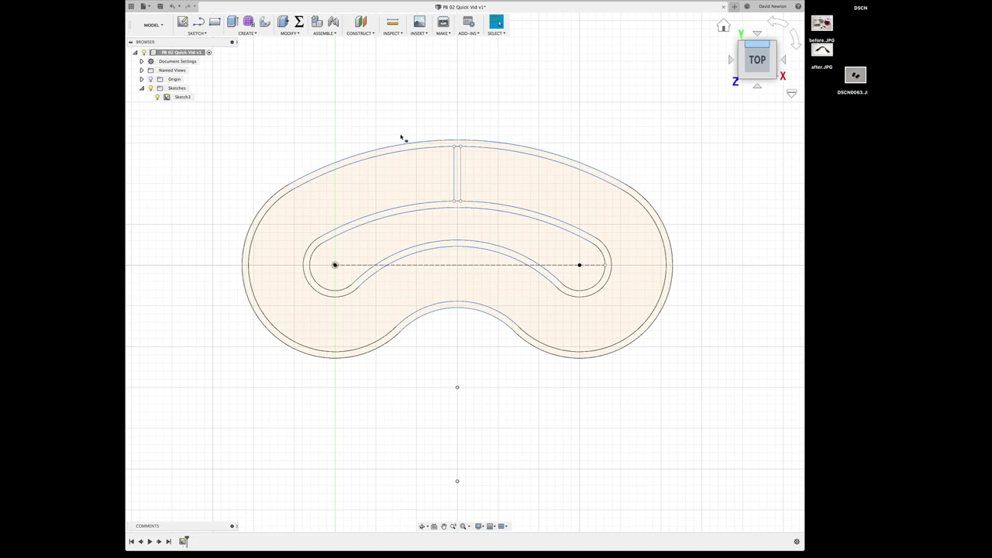
{"action": "left_click", "coordinate": [723, 29]}
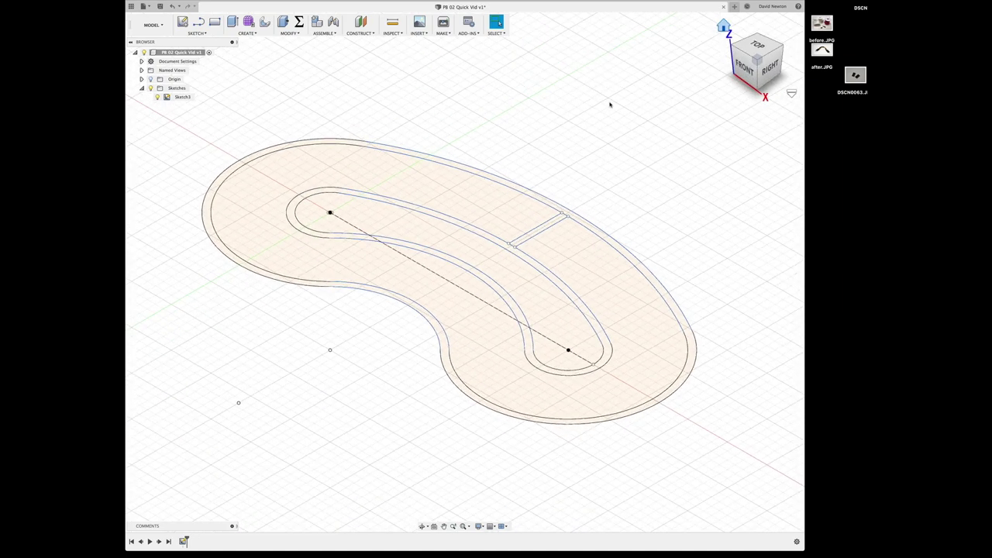
{"action": "key", "text": "e"}
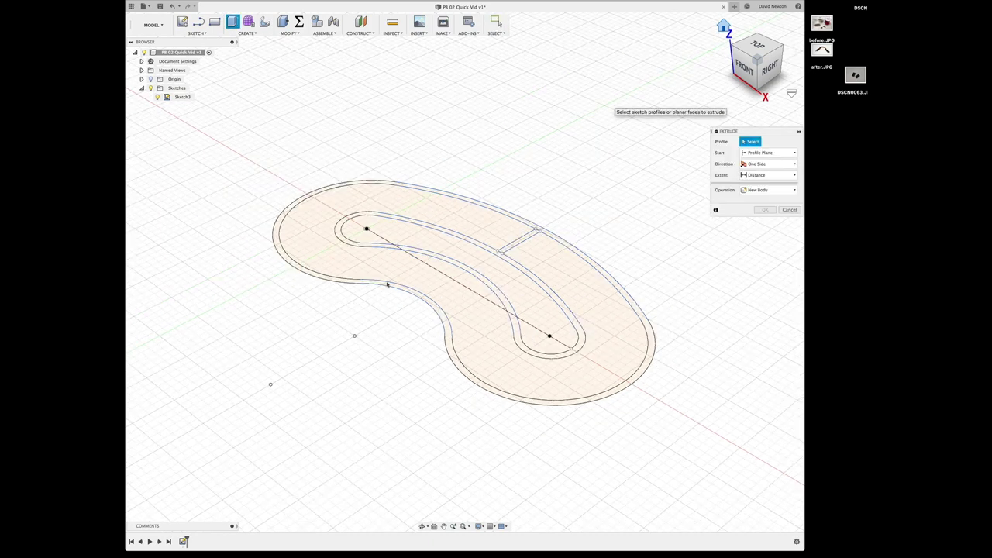
Extrude the outer and inner kidney wall profiles 0.5 in as two new bodies
{"action": "left_click", "coordinate": [387, 284]}
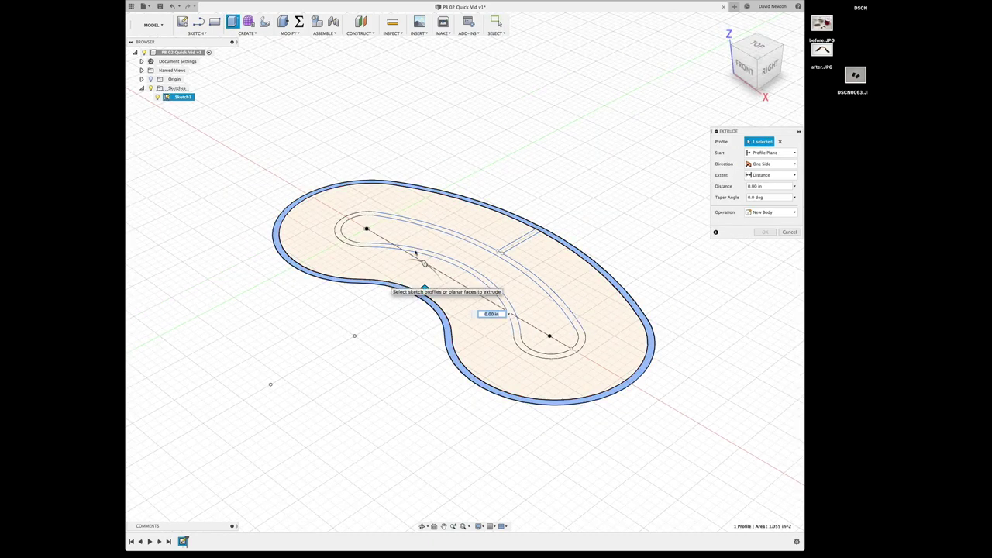
{"action": "left_click", "coordinate": [468, 264]}
{"action": "type", "text": "0.5"}
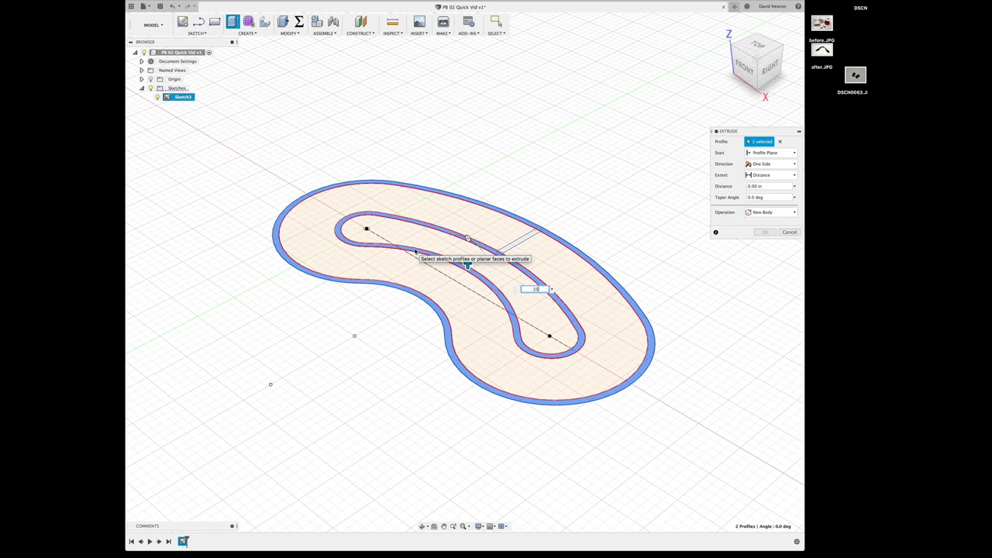
{"action": "key", "text": "Return"}
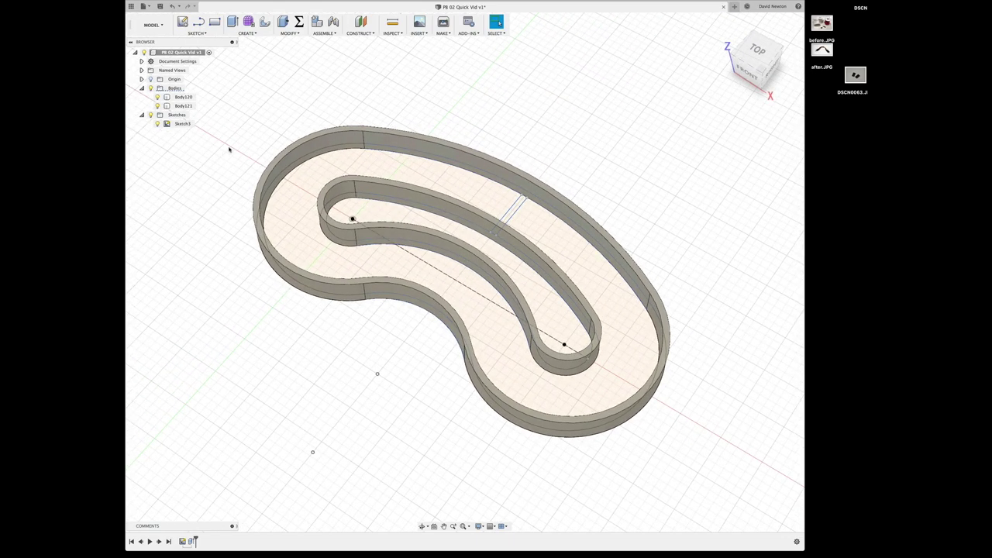
Start Pattern on Path from the Create menu, then cancel it
{"action": "left_click", "coordinate": [256, 34]}
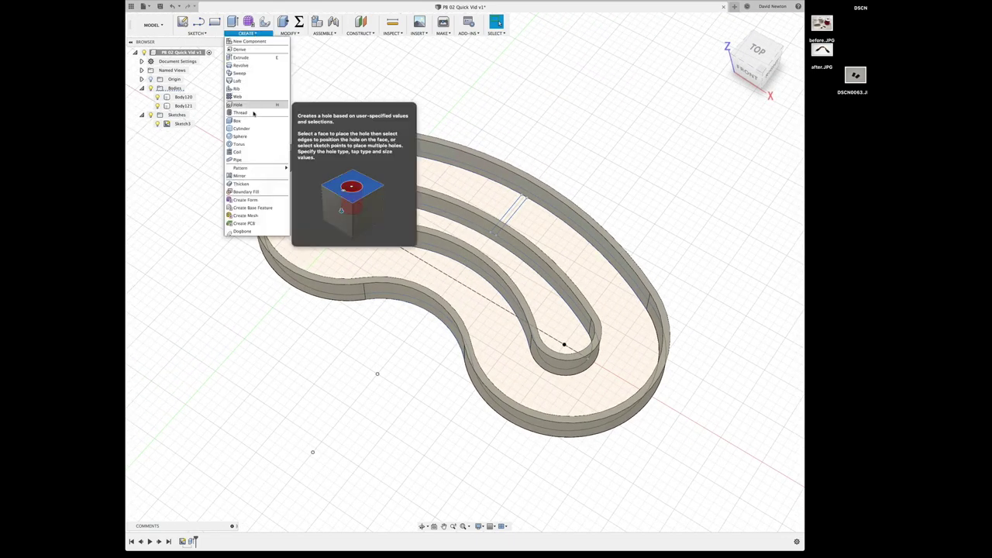
{"action": "mouse_move", "coordinate": [260, 167]}
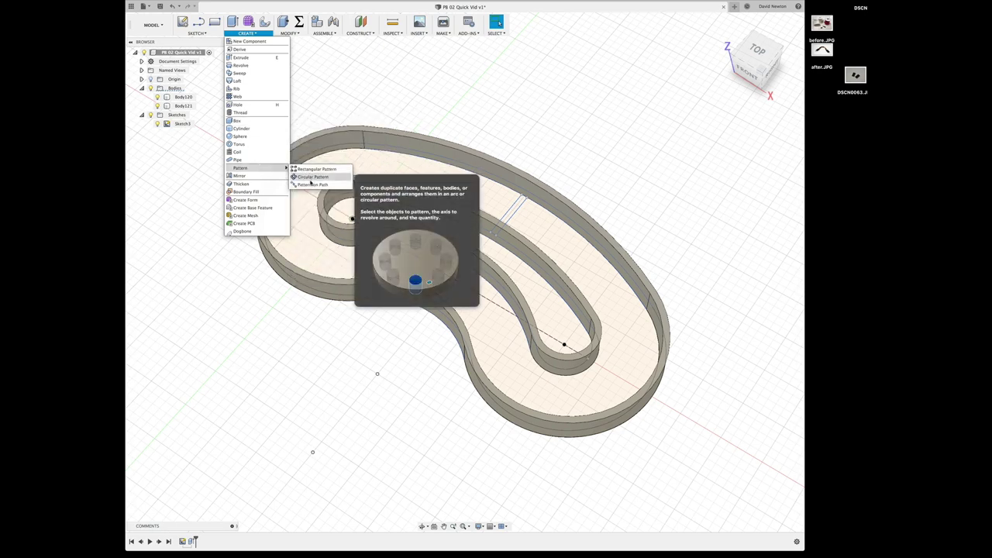
{"action": "left_click", "coordinate": [310, 184]}
{"action": "key", "text": "Escape"}
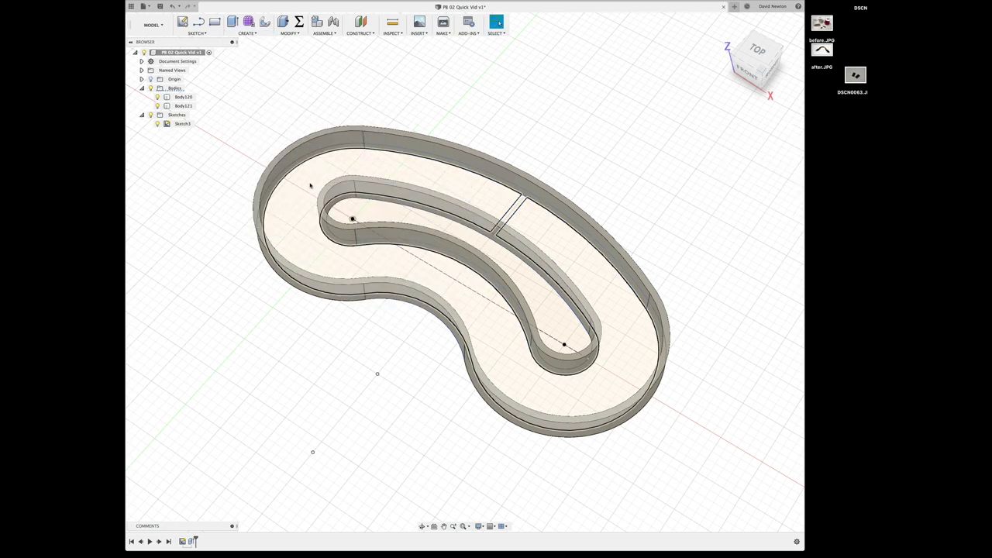
Extrude the rib profile 0.35 in as a separate new body
{"action": "key", "text": "e"}
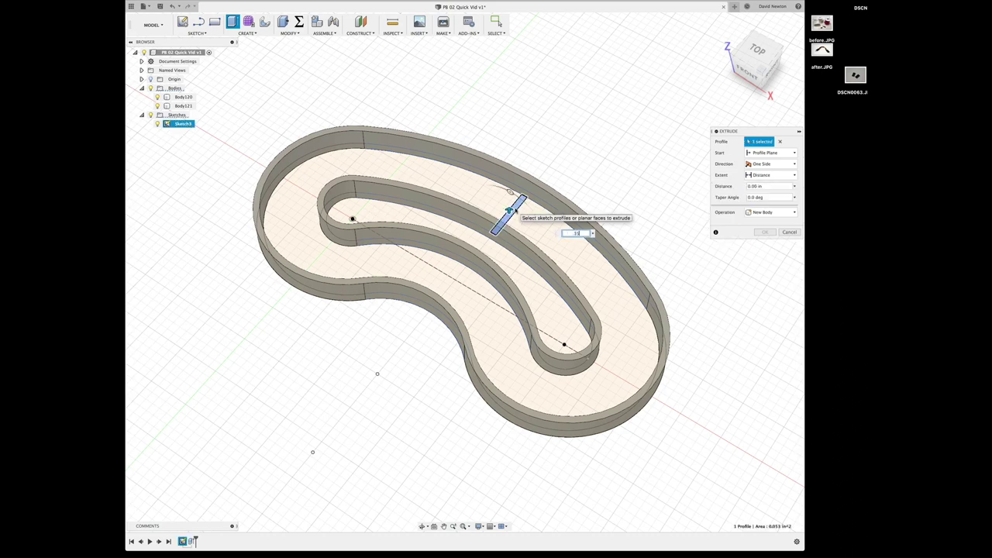
{"action": "type", "text": ".35"}
{"action": "left_click", "coordinate": [758, 213]}
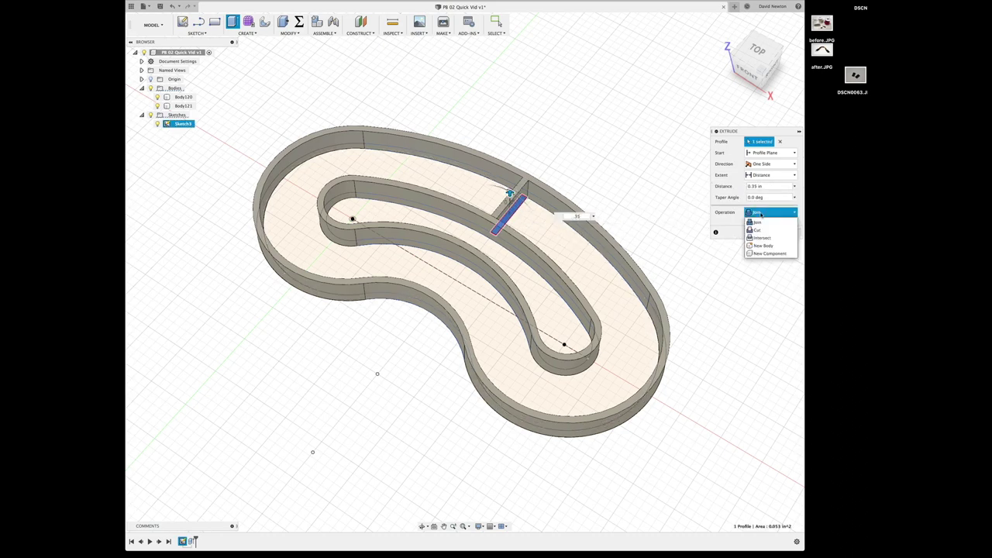
{"action": "left_click", "coordinate": [763, 245]}
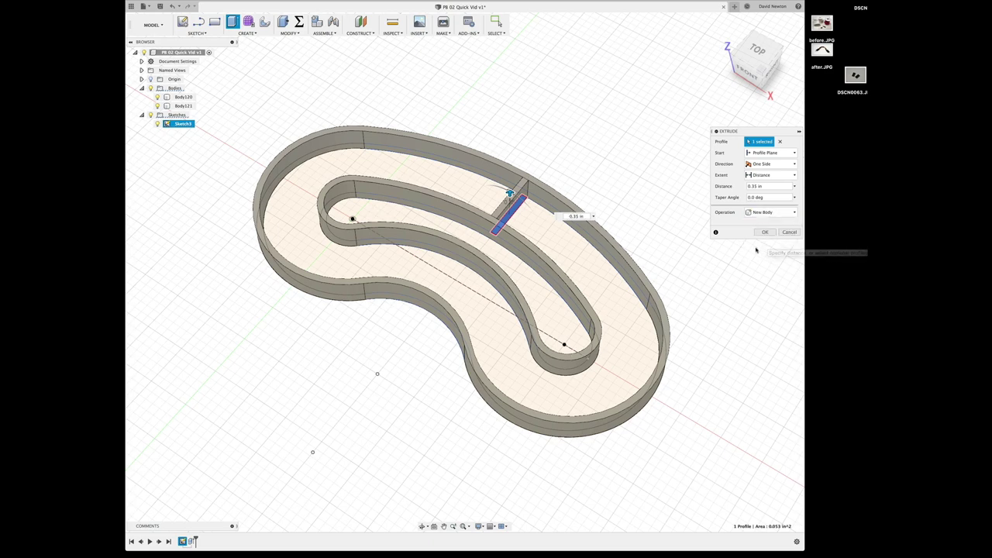
{"action": "left_click", "coordinate": [764, 232]}
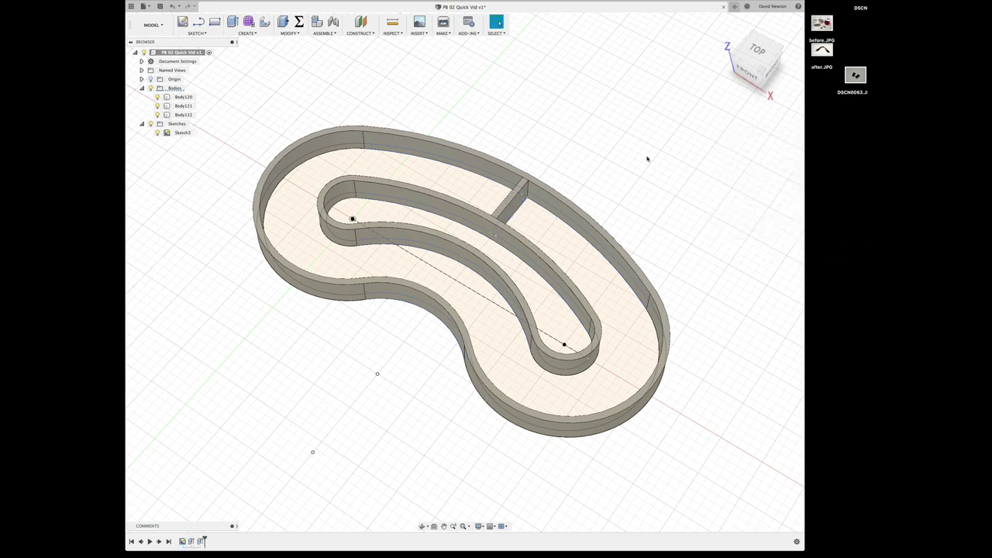
Start a Pattern on Path of the rib body along the outer wall's top edge
{"action": "left_click", "coordinate": [247, 33]}
{"action": "mouse_move", "coordinate": [261, 168]}
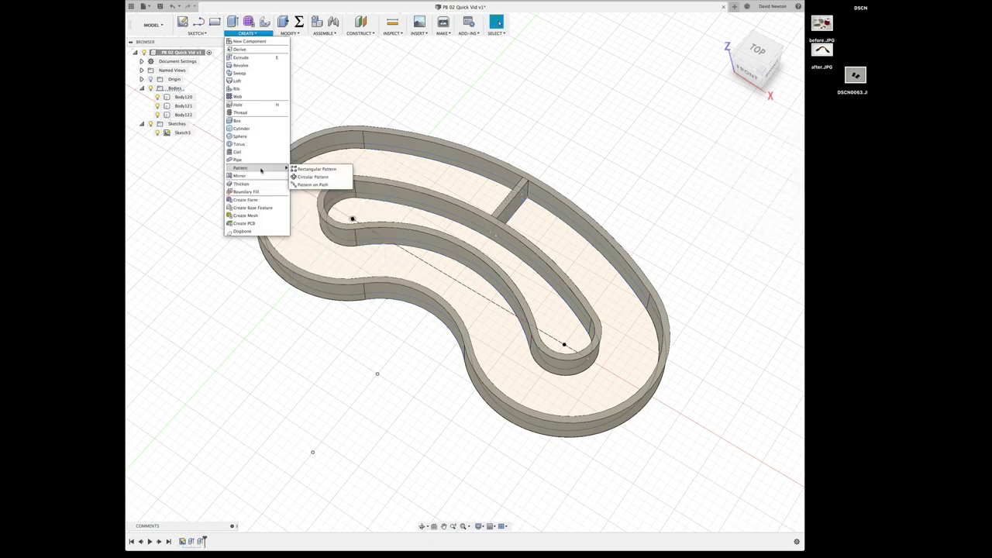
{"action": "left_click", "coordinate": [312, 185]}
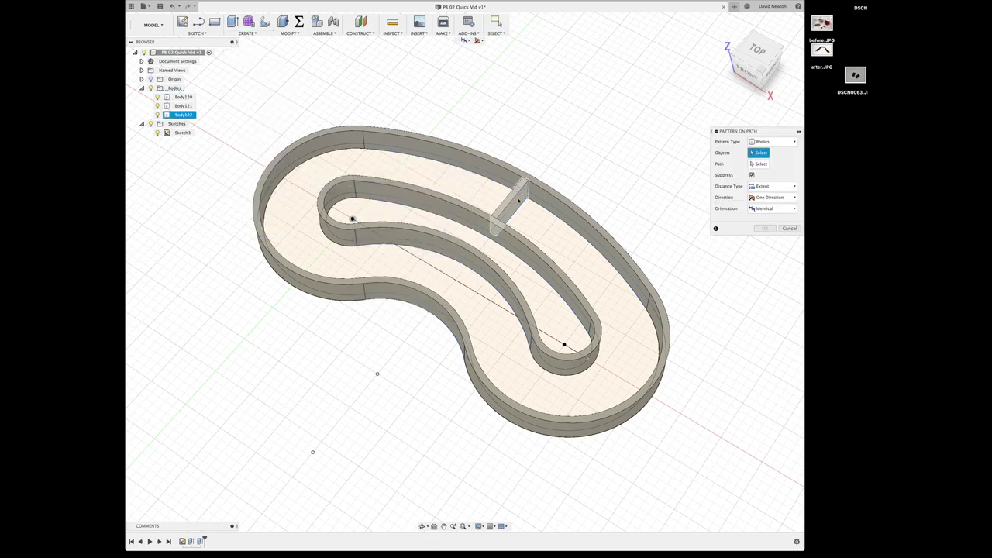
{"action": "left_click", "coordinate": [518, 200]}
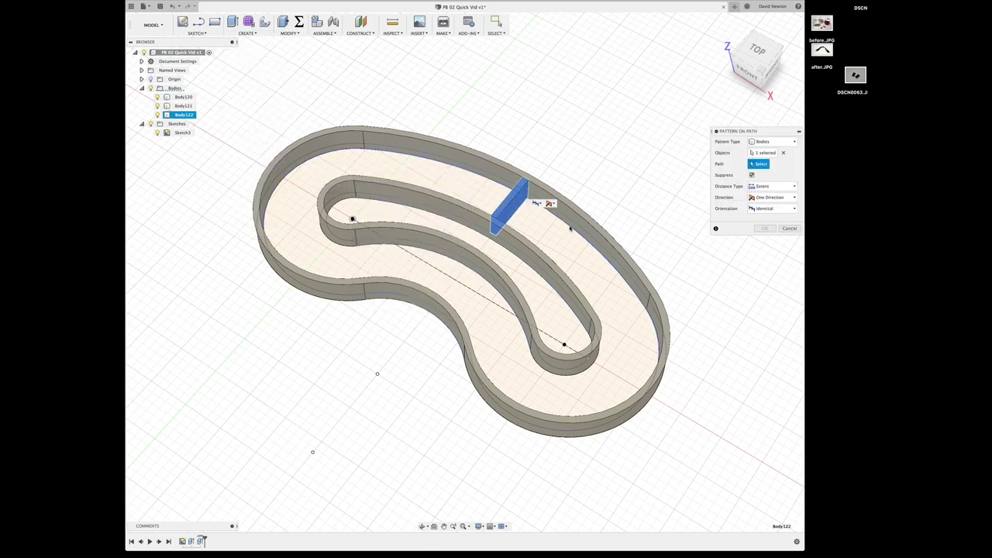
{"action": "left_click", "coordinate": [570, 228]}
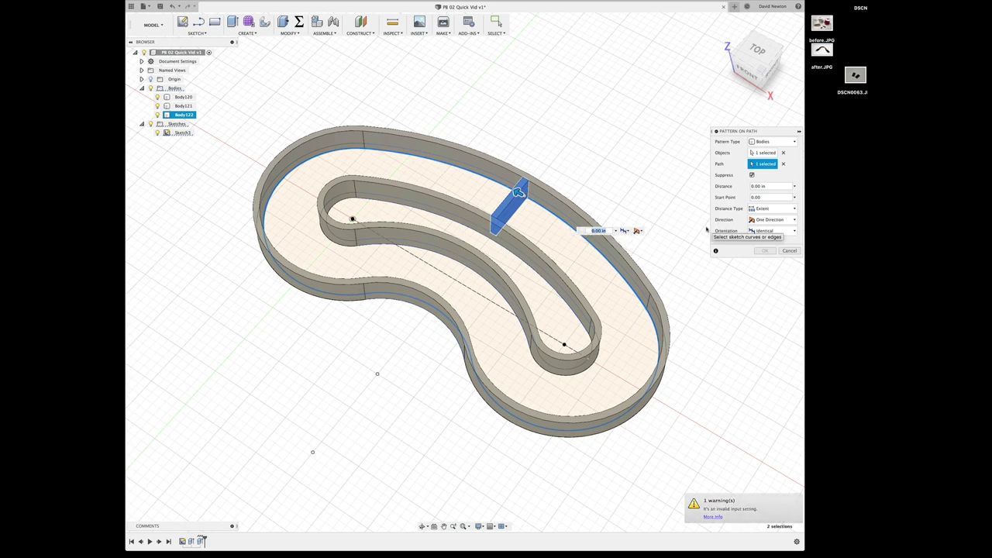
Set the pattern to Spacing type, 0.625 in distance, Symmetric direction
{"action": "left_click", "coordinate": [766, 209]}
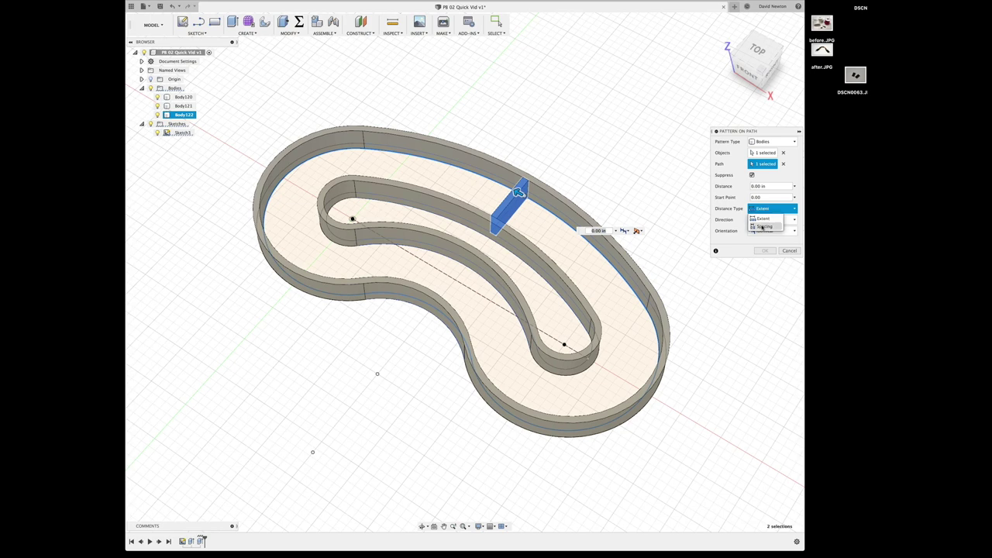
{"action": "left_click", "coordinate": [763, 227]}
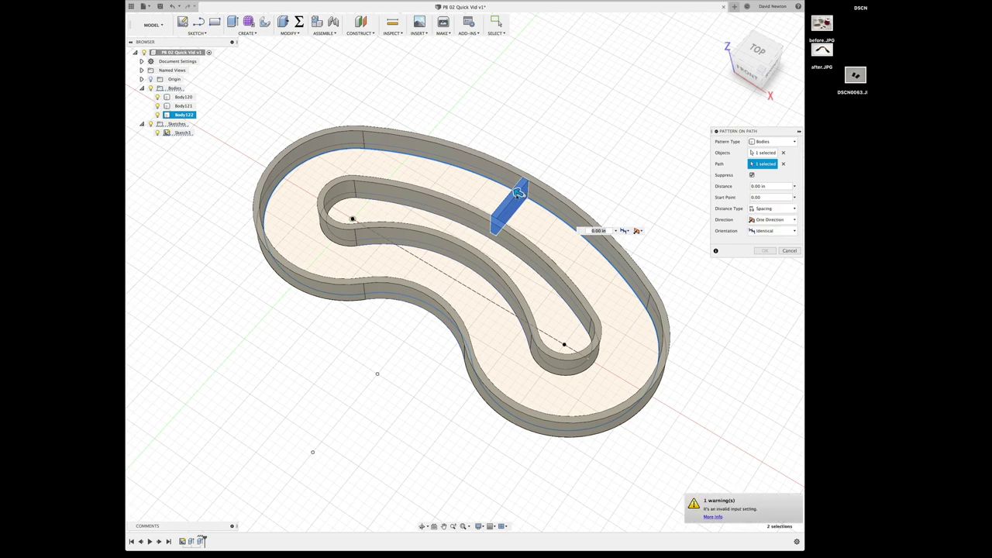
{"action": "left_click_drag", "start_coordinate": [518, 193], "coordinate": [480, 175]}
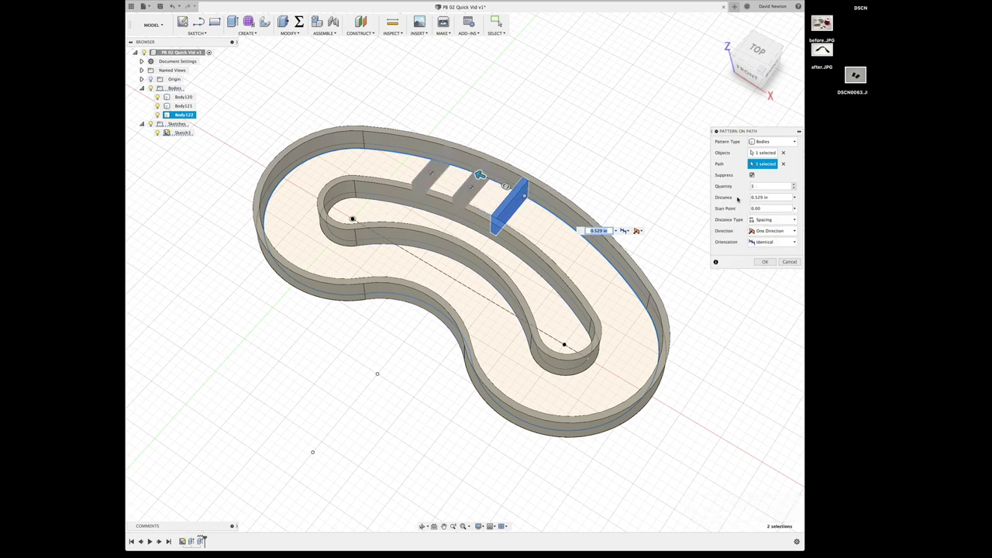
{"action": "left_click", "coordinate": [757, 197]}
{"action": "type", "text": "0.625"}
{"action": "key", "text": "Return"}
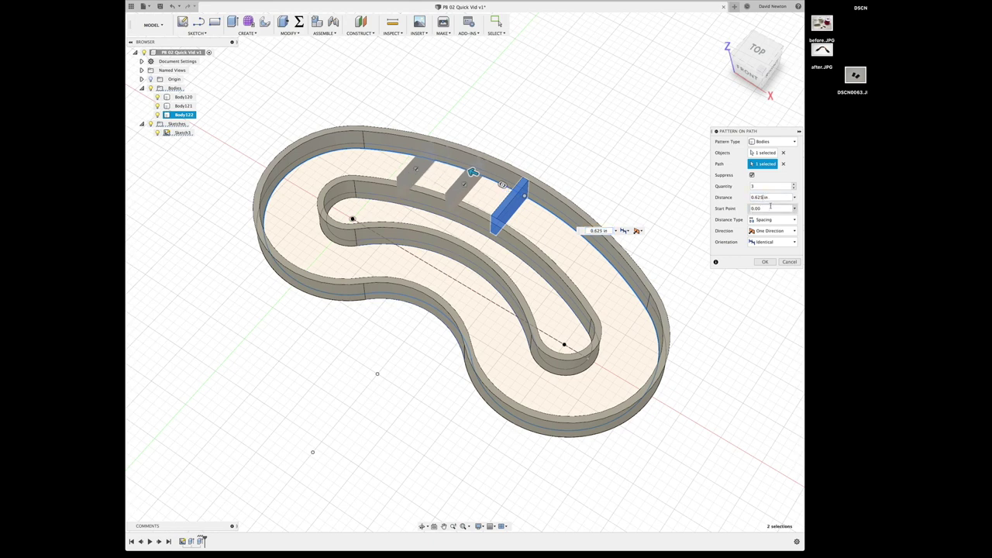
{"action": "left_click", "coordinate": [770, 231]}
{"action": "left_click", "coordinate": [764, 248]}
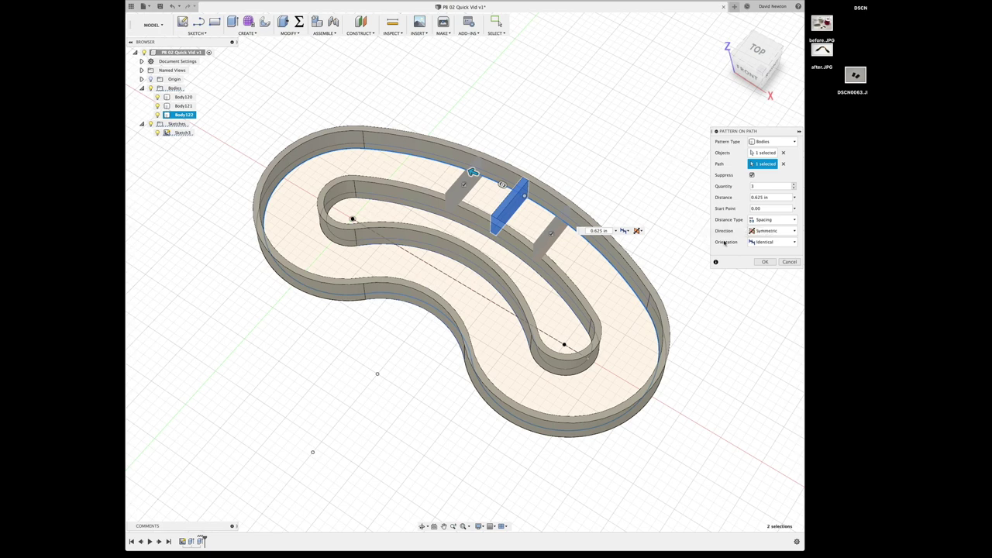
Set the rib pattern to 21 copies oriented to Path Direction and commit it
{"action": "left_click", "coordinate": [762, 186]}
{"action": "type", "text": "17"}
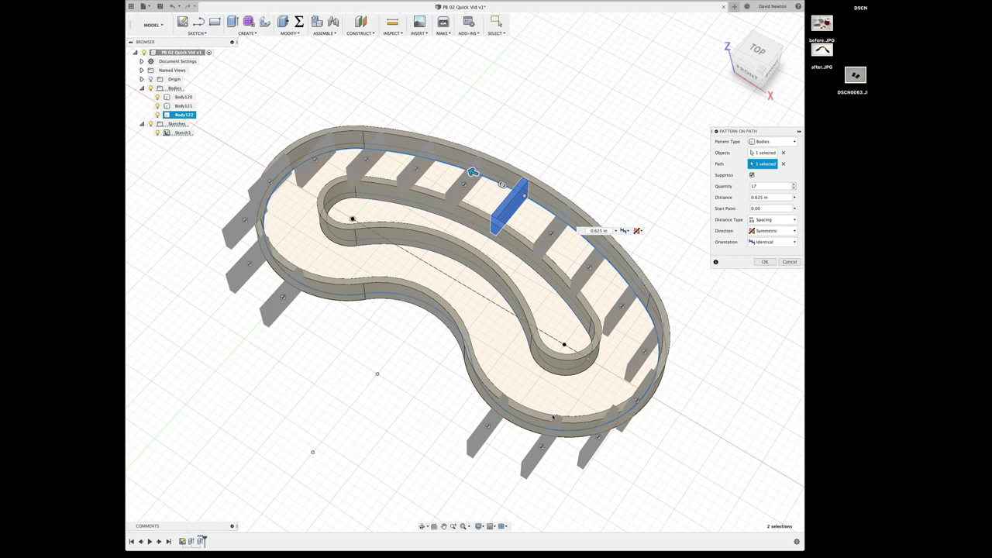
{"action": "left_click", "coordinate": [774, 241]}
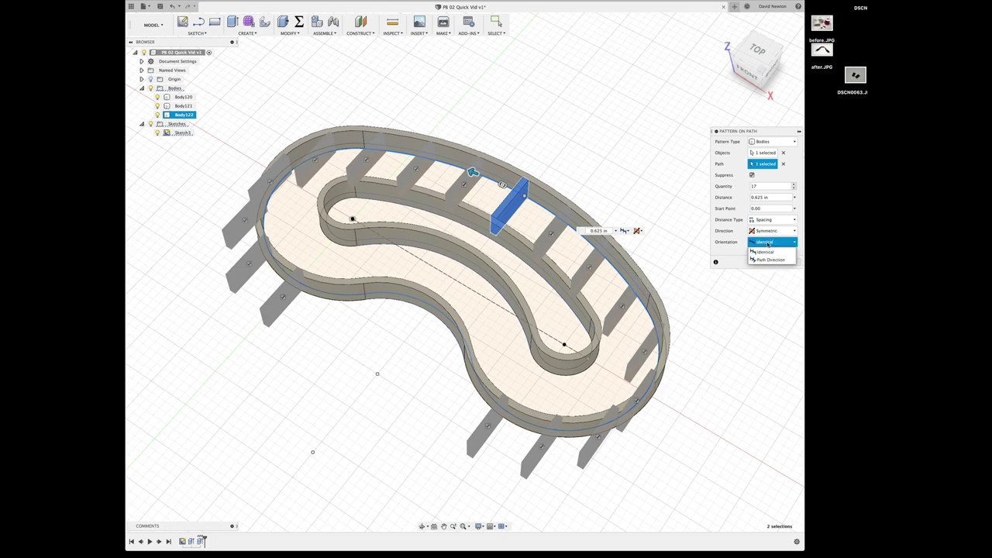
{"action": "left_click", "coordinate": [772, 260]}
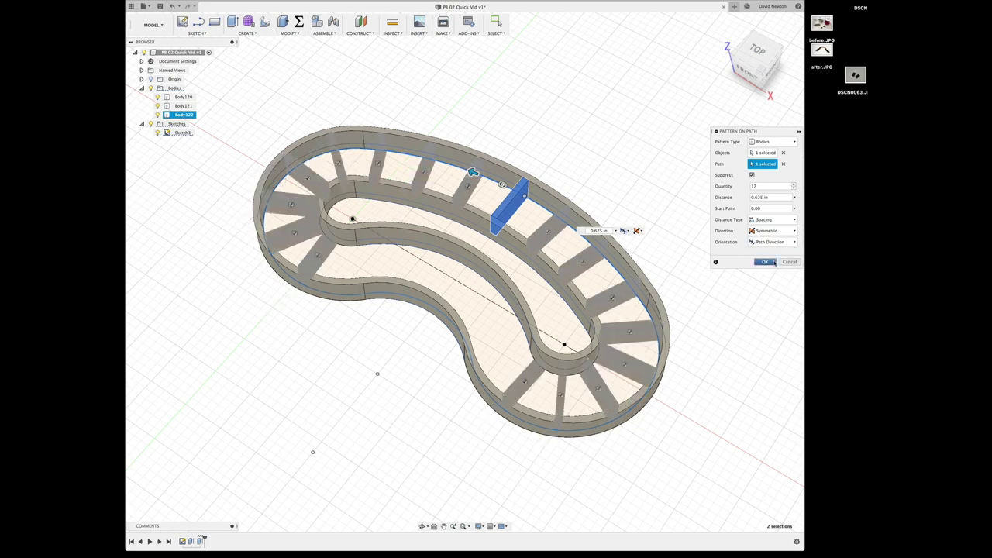
{"action": "left_click", "coordinate": [759, 186]}
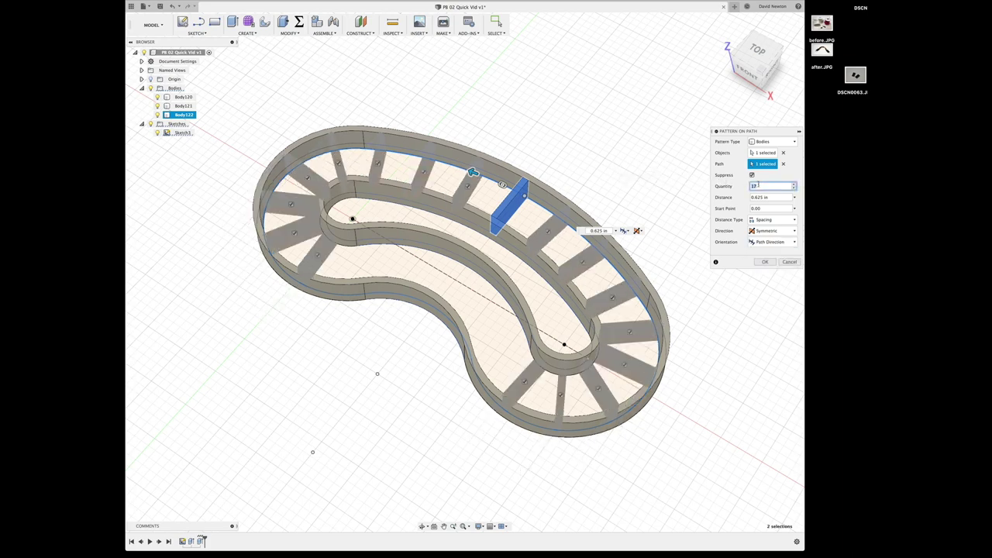
{"action": "type", "text": "21"}
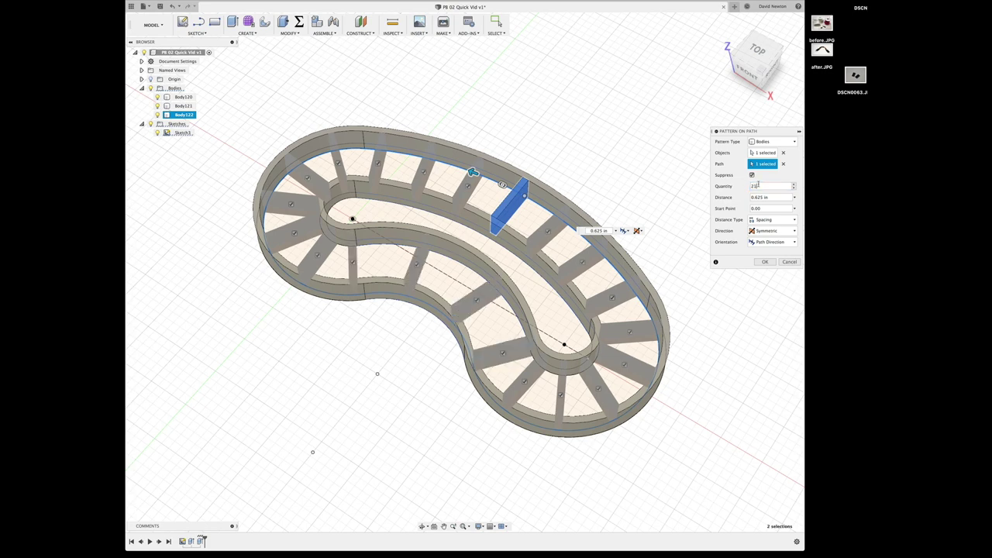
{"action": "left_click", "coordinate": [765, 261]}
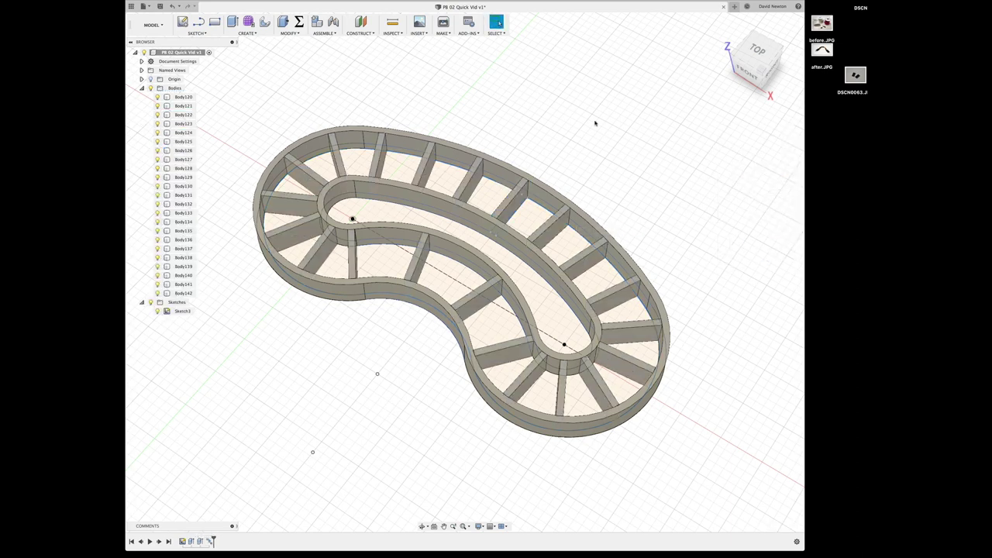
Select all bodies from Body120 through Body142 in the browser
{"action": "left_click", "coordinate": [518, 195]}
{"action": "key", "text": "Escape"}
{"action": "left_click", "coordinate": [184, 97]}
{"action": "left_click", "coordinate": [180, 293], "text": "shift"}
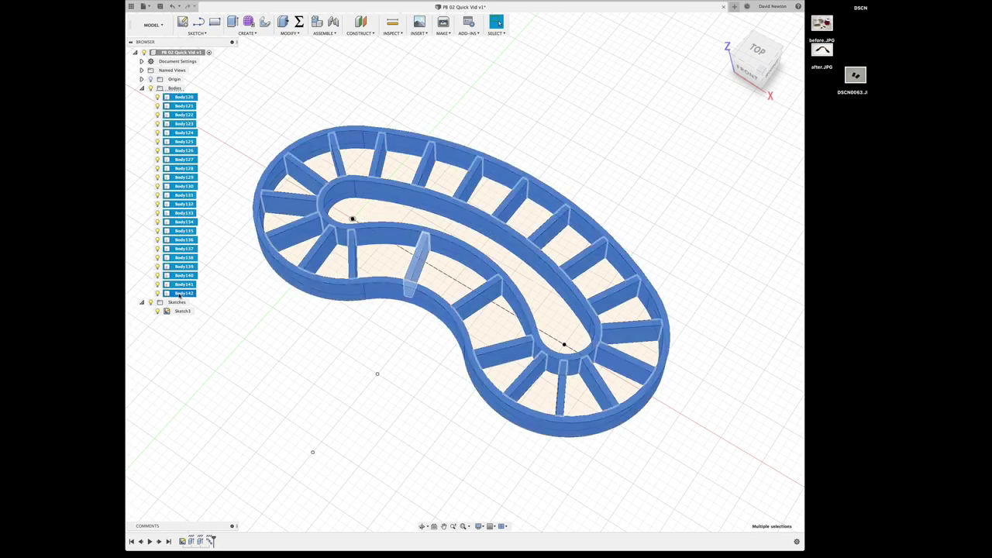
Join the bodies with Combine into Body120 and hide the sketches
{"action": "left_click", "coordinate": [289, 34]}
{"action": "left_click", "coordinate": [295, 105]}
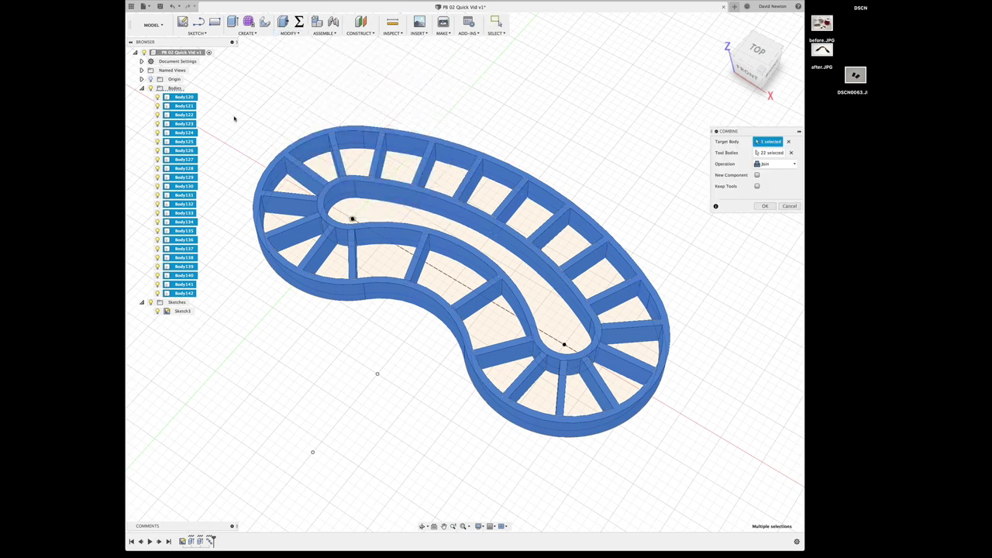
{"action": "left_click", "coordinate": [764, 205]}
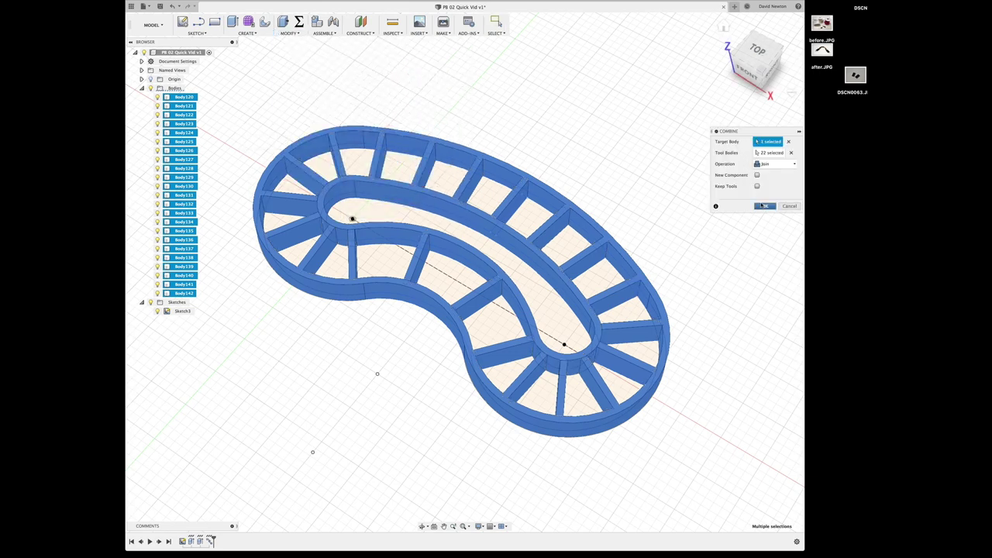
{"action": "left_click", "coordinate": [150, 105]}
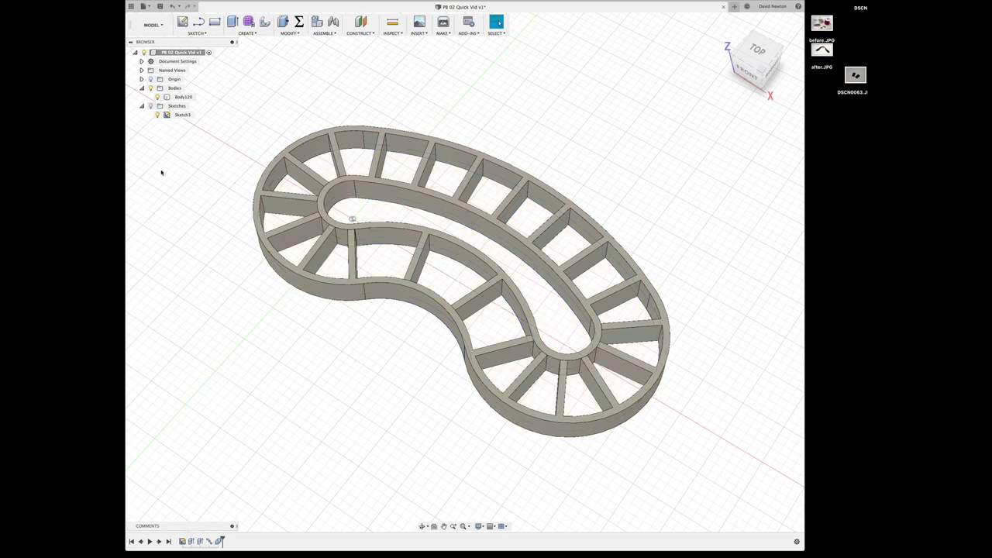
Fillet four upper rib-to-wall junction edges with a 0.1 in radius
{"action": "key", "text": "f"}
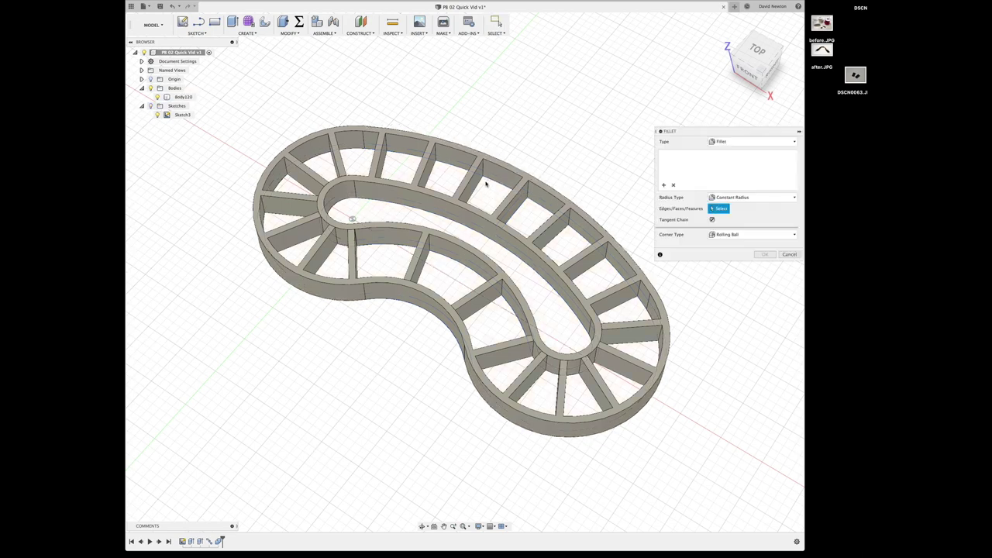
{"action": "left_click", "coordinate": [485, 179]}
{"action": "left_click", "coordinate": [513, 186]}
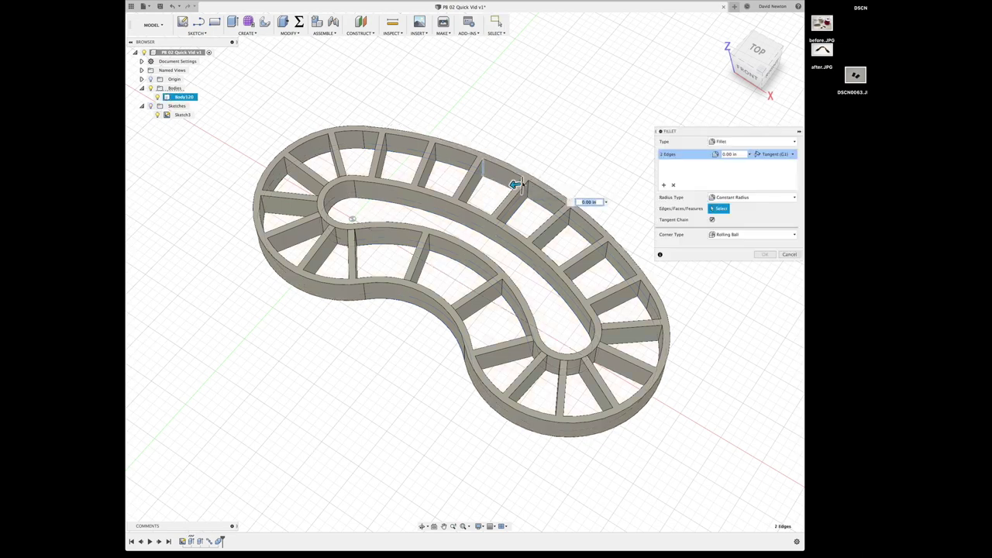
{"action": "left_click", "coordinate": [490, 218]}
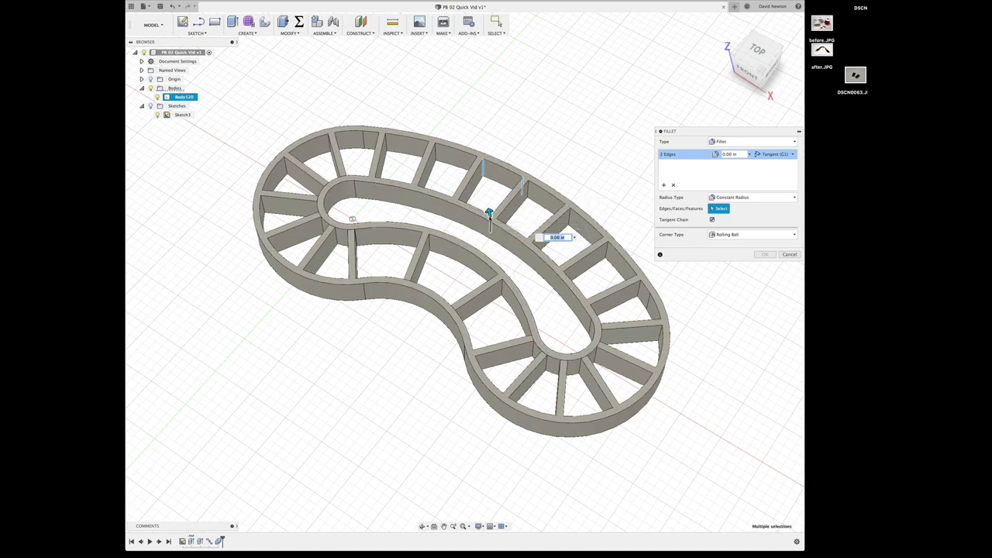
{"action": "left_click", "coordinate": [460, 203]}
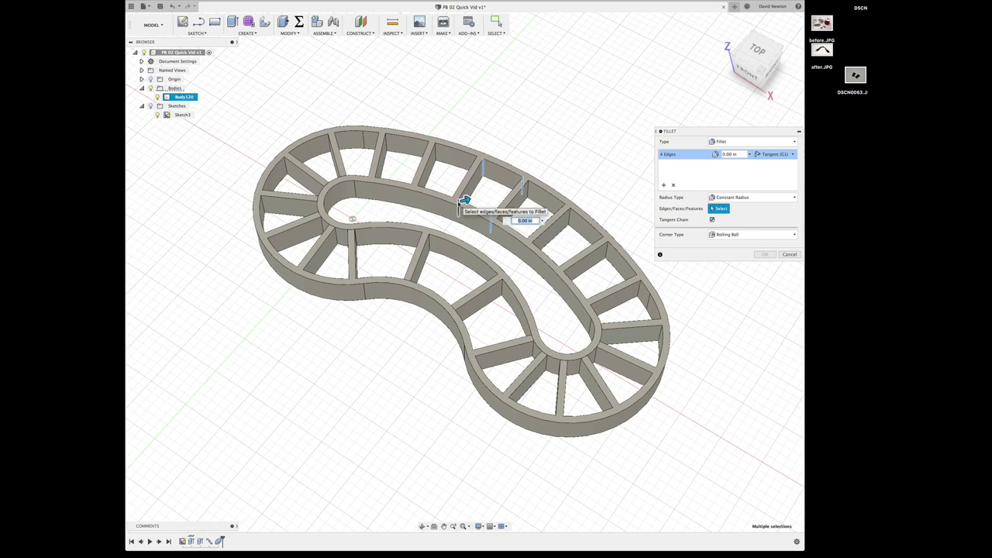
{"action": "type", "text": ".1"}
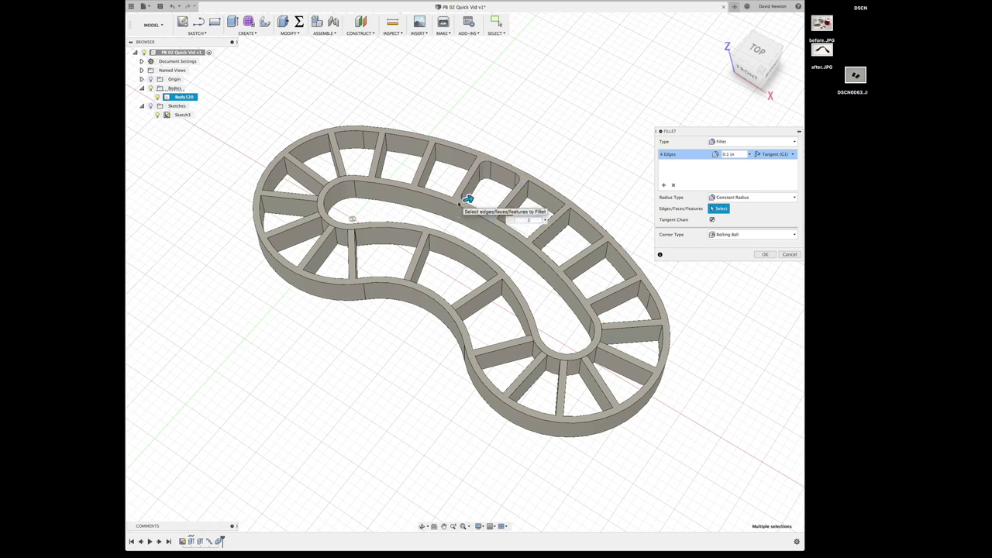
{"action": "key", "text": "Return"}
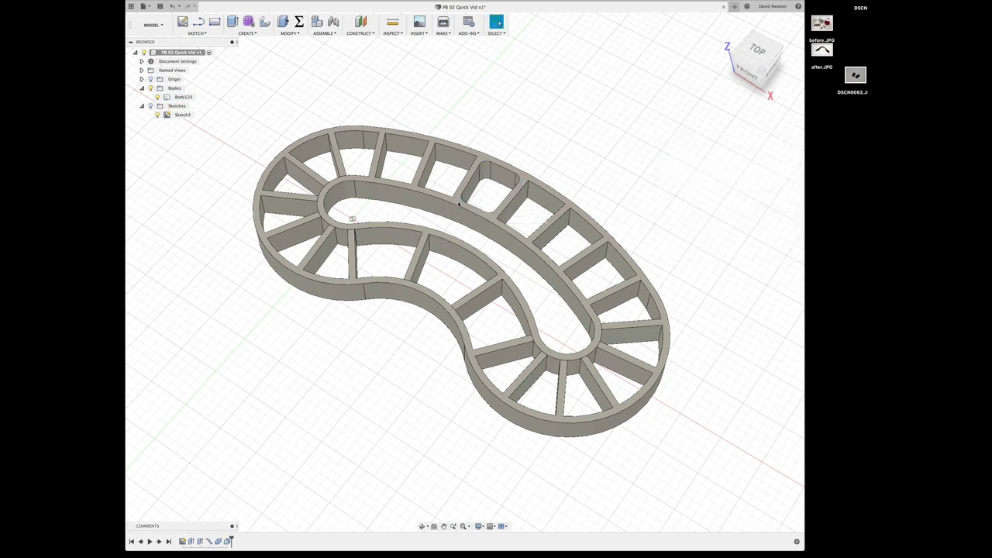
Begin a 0.1 in fillet on three lower junction edges, then cancel it
{"action": "scroll", "coordinate": [460, 203], "scroll_direction": "left", "scroll_amount": 10, "text": "shift"}
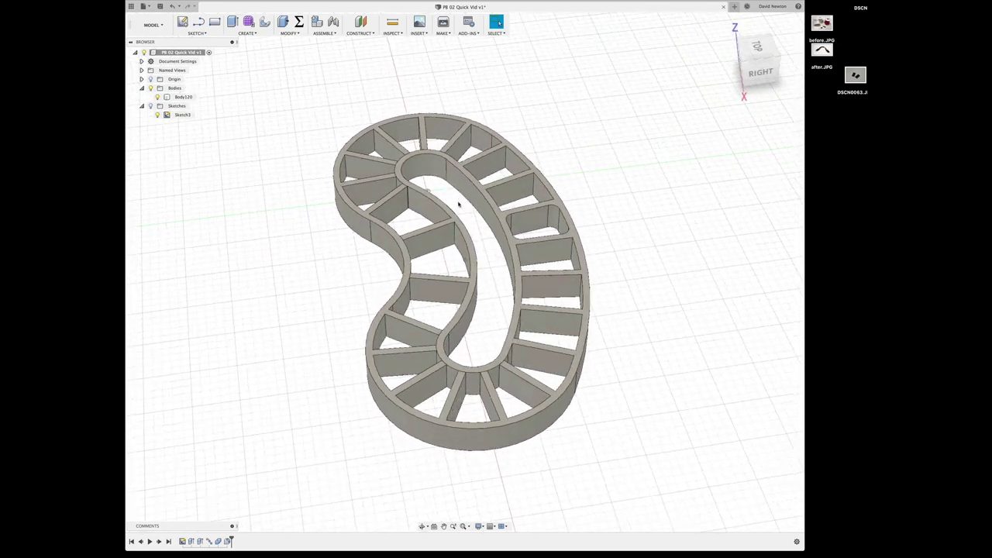
{"action": "left_click", "coordinate": [460, 203]}
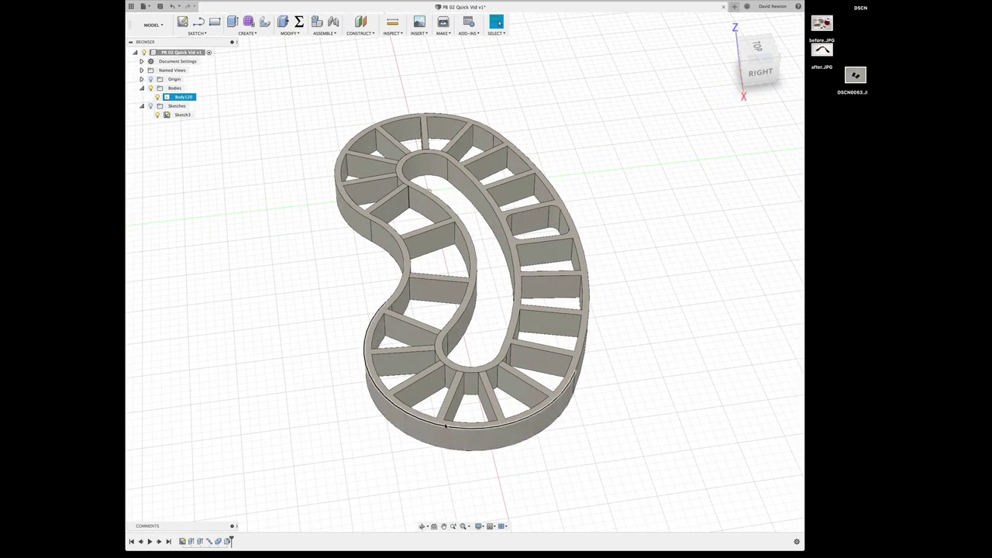
{"action": "key", "text": "f"}
{"action": "left_click", "coordinate": [445, 424]}
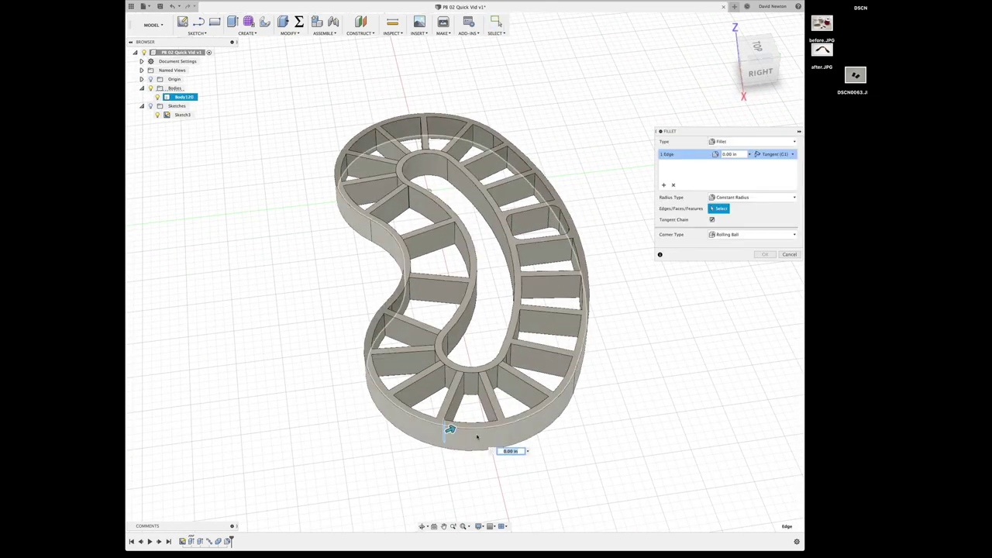
{"action": "left_click", "coordinate": [496, 431]}
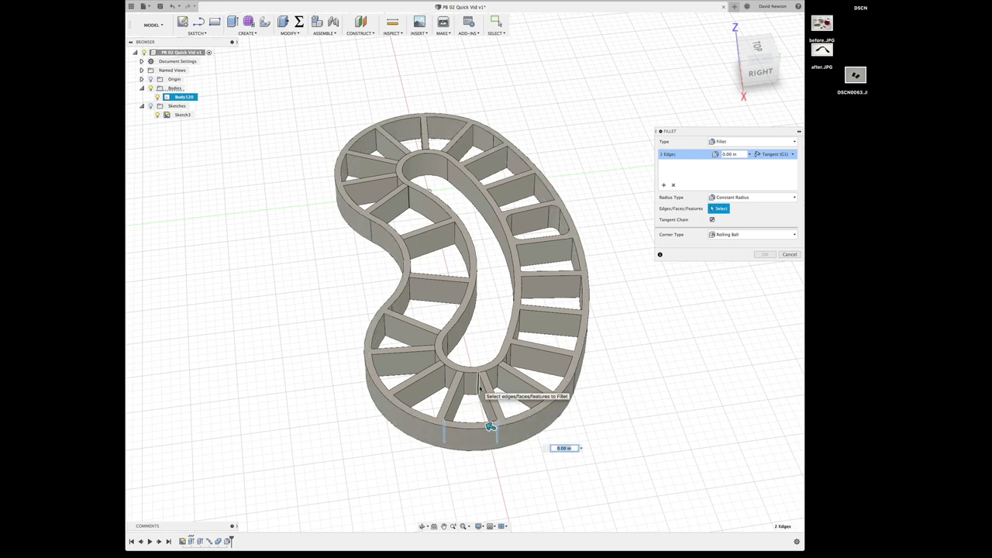
{"action": "left_click", "coordinate": [469, 386]}
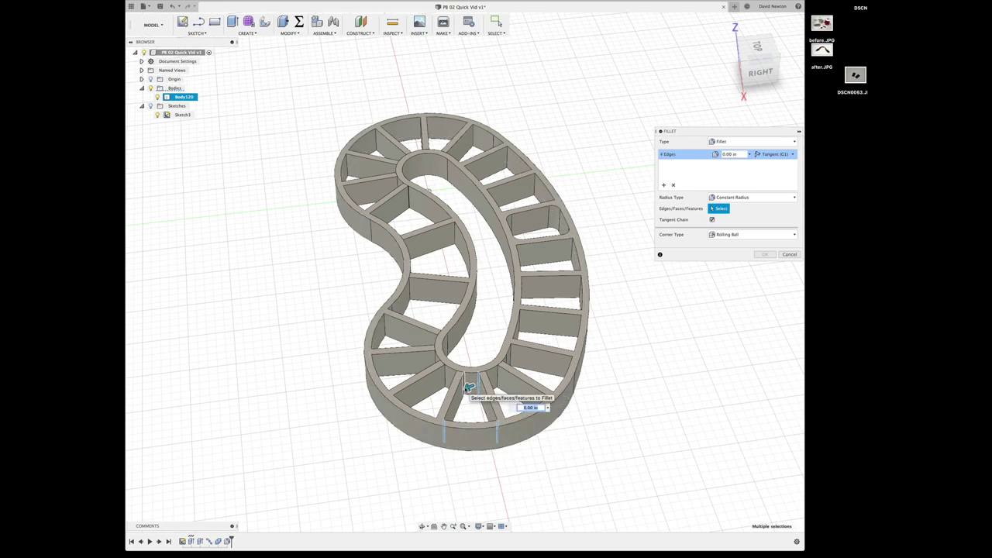
{"action": "type", "text": ".1"}
{"action": "key", "text": "Escape"}
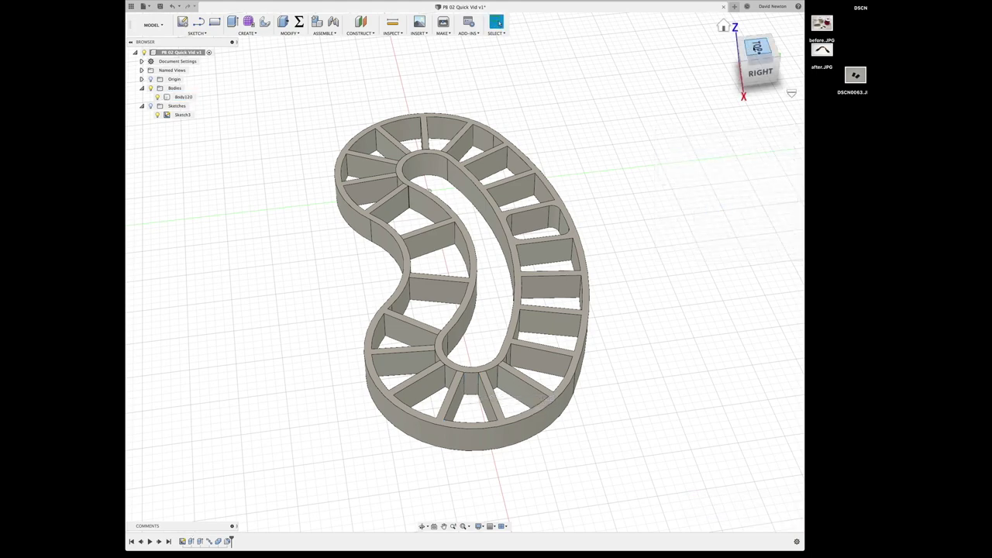
From the top view, zoom into a rib junction on Body120 for close inspection
{"action": "left_click", "coordinate": [753, 49]}
{"action": "scroll", "coordinate": [301, 375], "scroll_direction": "up", "scroll_amount": 10}
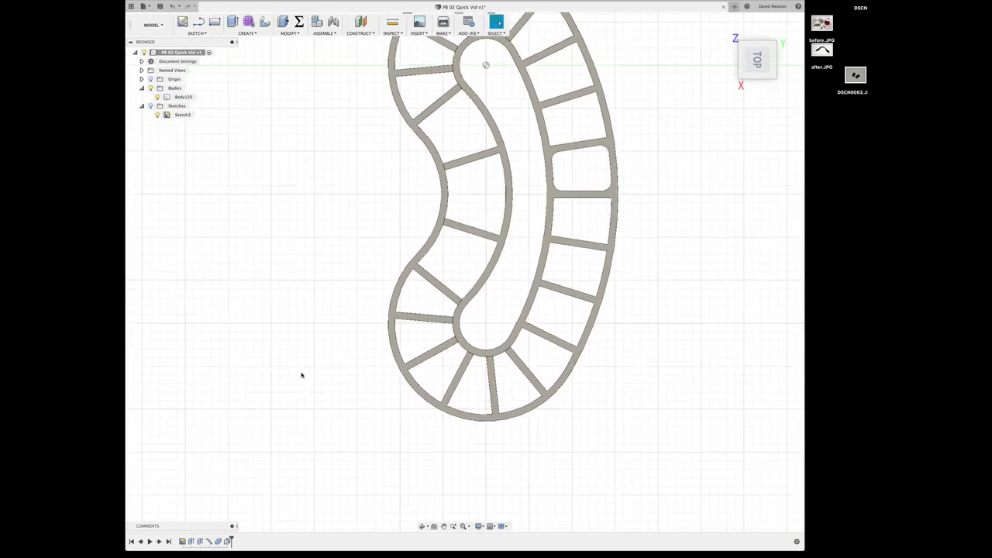
{"action": "scroll", "coordinate": [301, 375], "scroll_direction": "up", "scroll_amount": 10}
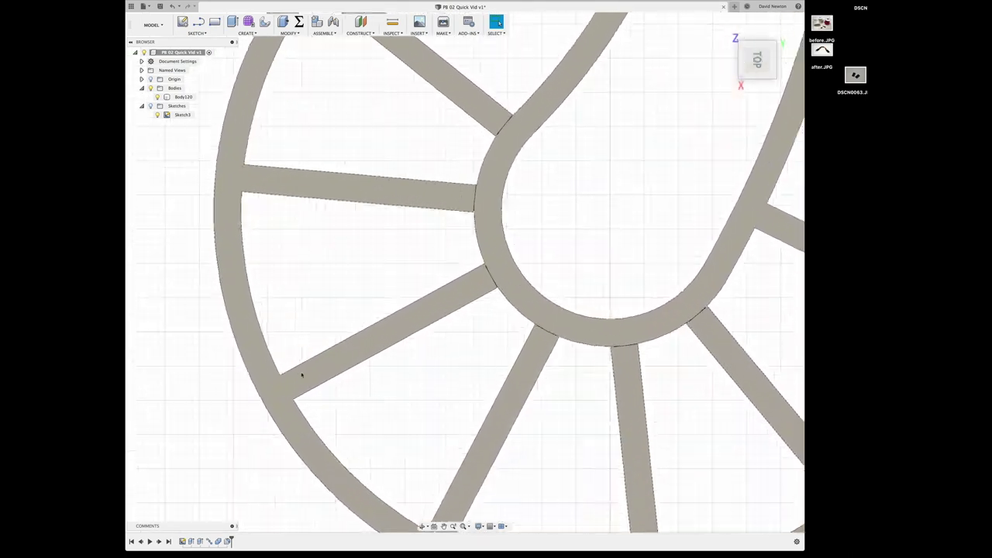
{"action": "scroll", "coordinate": [302, 375], "scroll_direction": "up", "scroll_amount": 5}
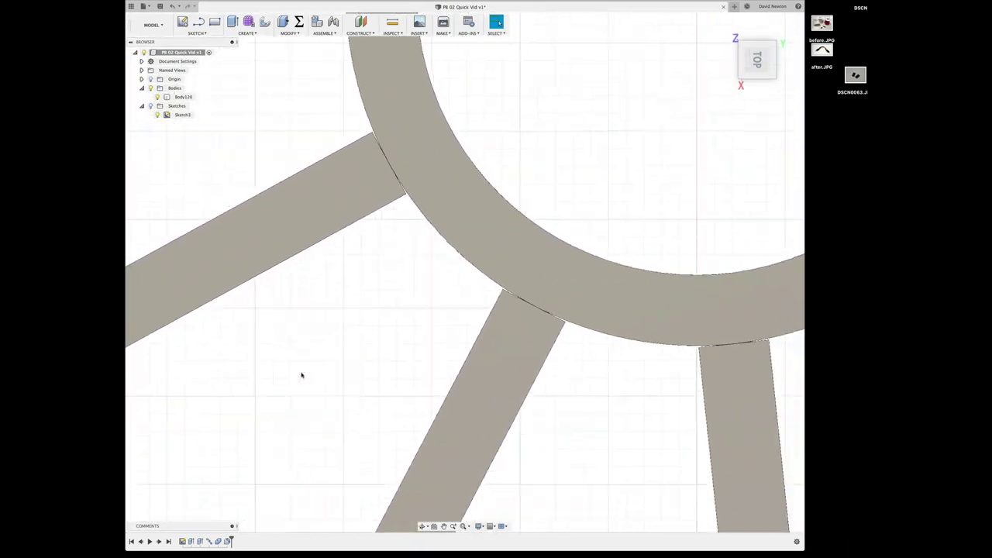
{"action": "left_click", "coordinate": [538, 348]}
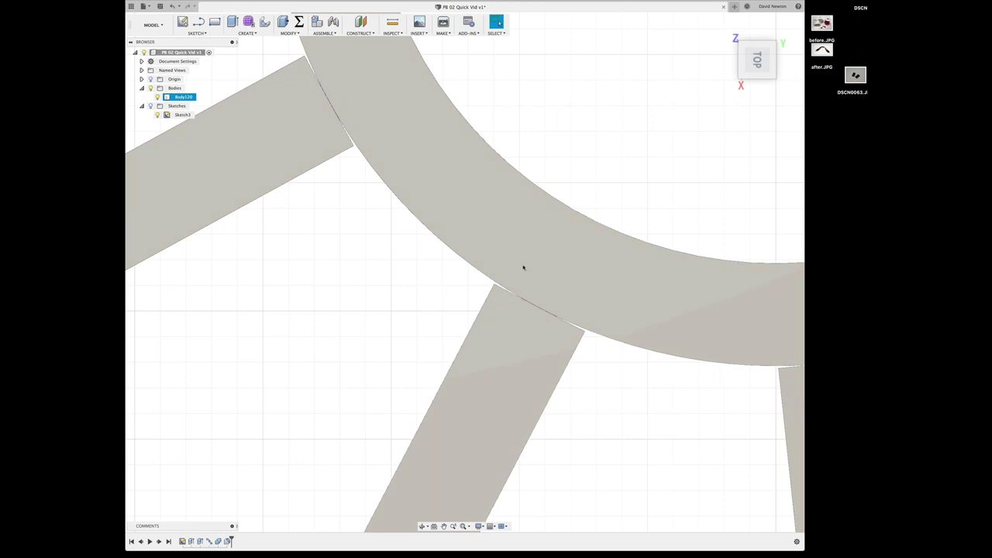
{"action": "left_click", "coordinate": [584, 336]}
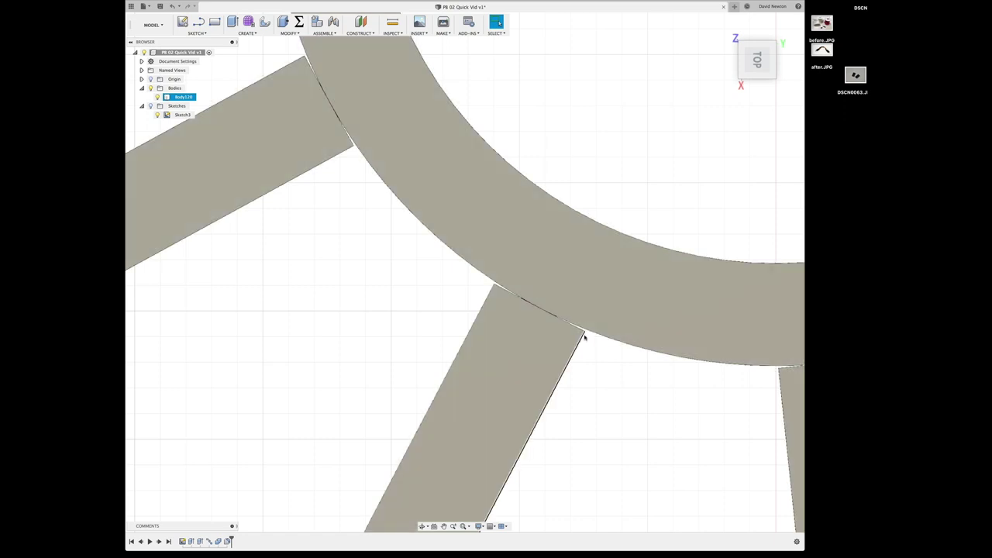
{"action": "scroll", "coordinate": [587, 349], "scroll_direction": "down", "scroll_amount": 10, "text": "shift"}
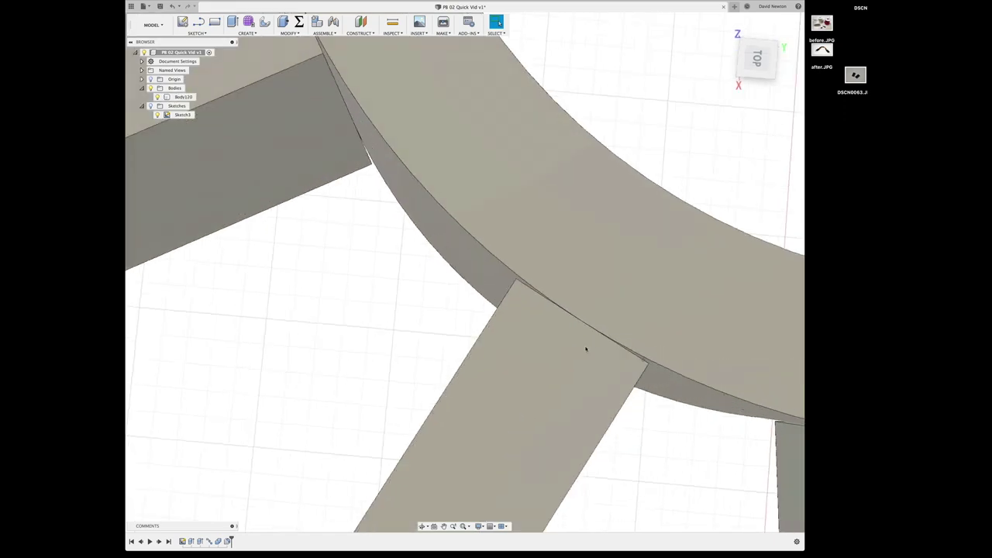
{"action": "left_click", "coordinate": [628, 375]}
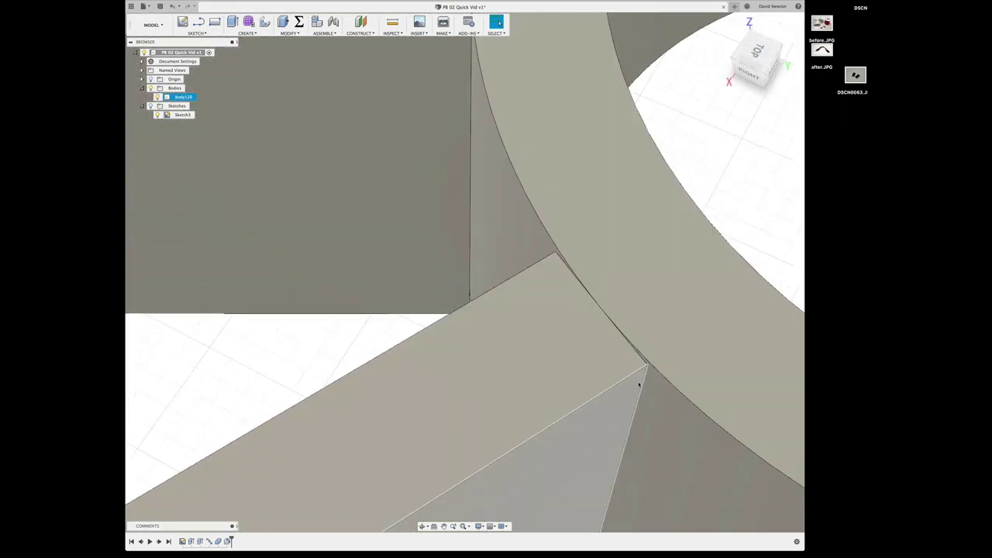
Fillet the edge where the rib meets the inner wall with a 0.025 in radius
{"action": "left_click", "coordinate": [641, 381]}
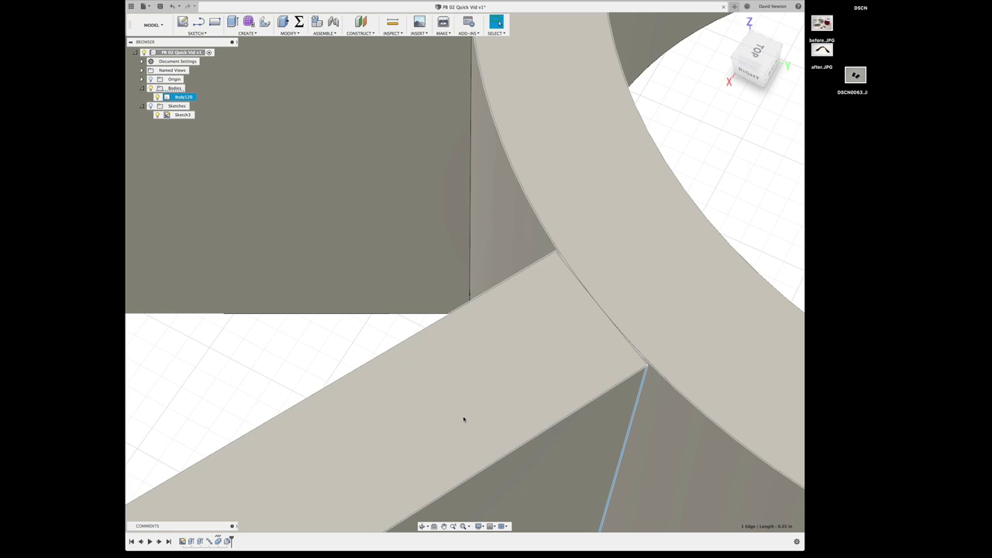
{"action": "key", "text": "f"}
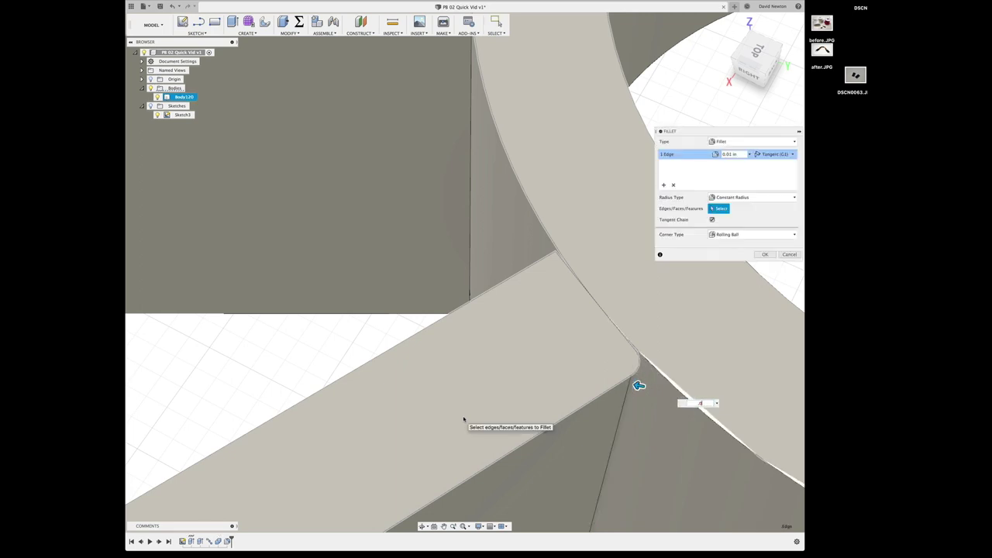
{"action": "type", "text": ".025"}
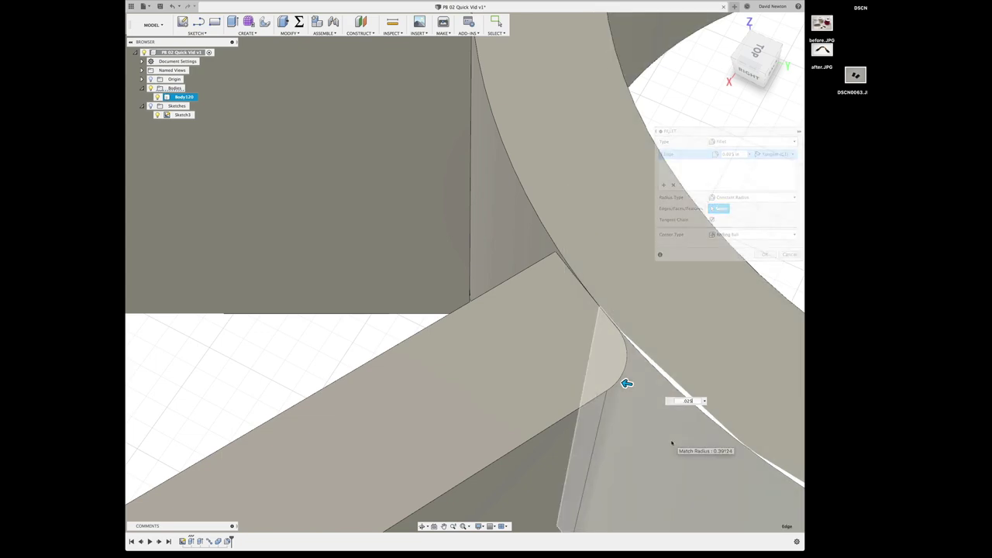
{"action": "key", "text": "Return"}
{"action": "scroll", "coordinate": [479, 310], "scroll_direction": "down", "scroll_amount": 10}
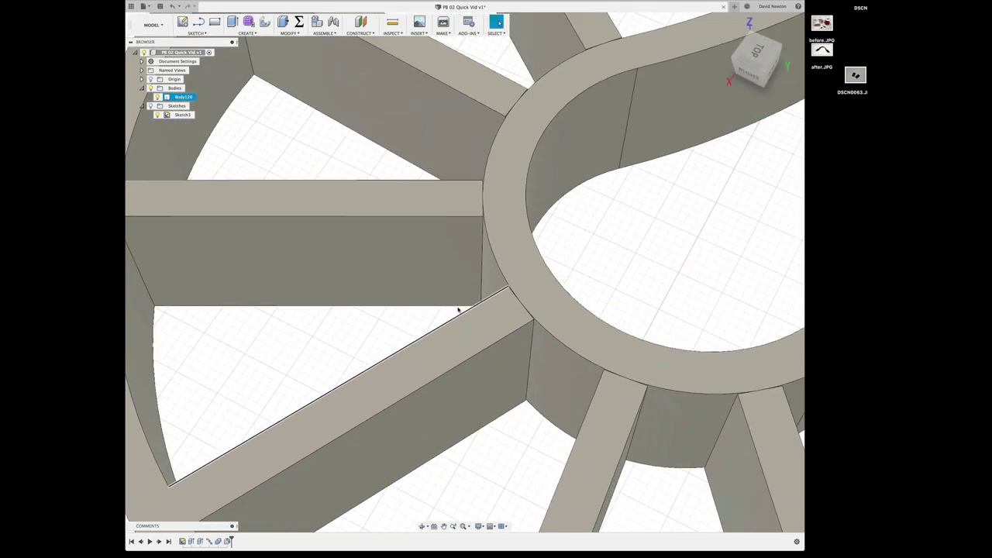
Roll the timeline back before the rib pattern, leaving both walls and one rib
{"action": "scroll", "coordinate": [458, 310], "scroll_direction": "down", "scroll_amount": 5}
{"action": "middle_click_drag", "start_coordinate": [458, 306], "coordinate": [519, 275], "text": "shift"}
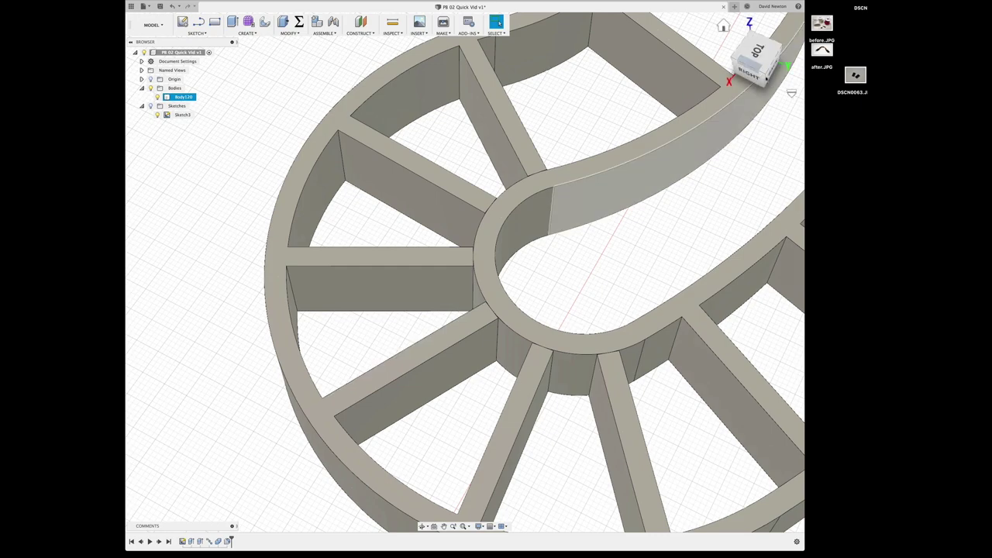
{"action": "left_click", "coordinate": [723, 26]}
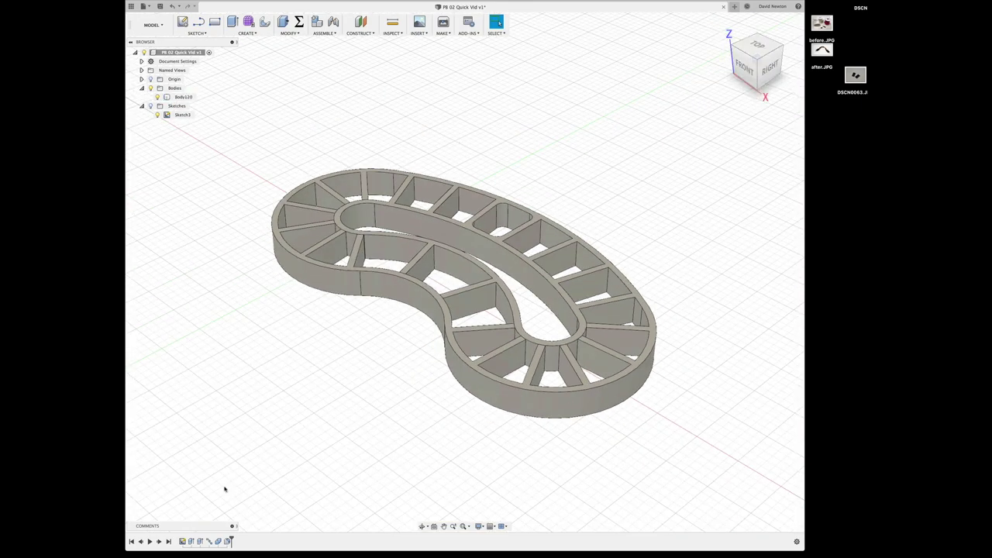
{"action": "left_click", "coordinate": [223, 541]}
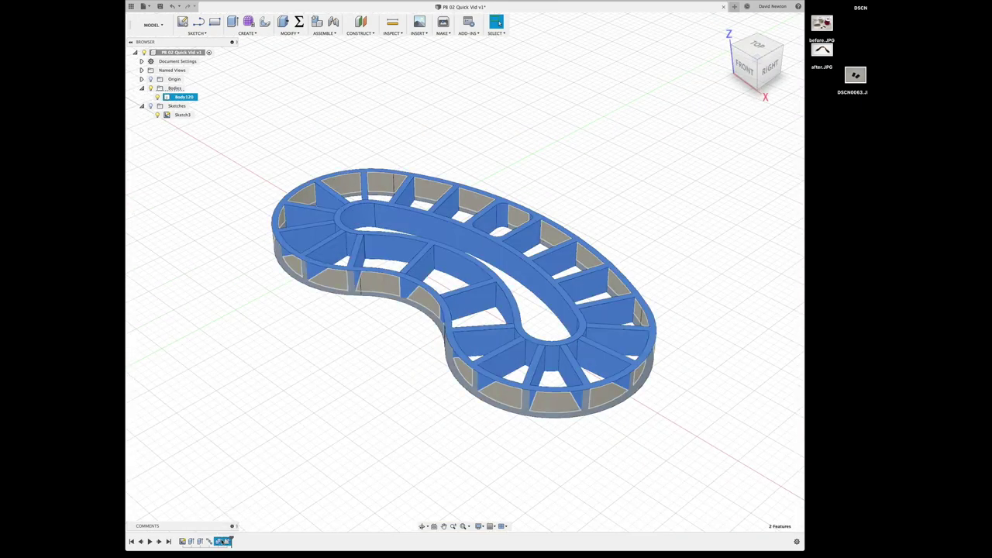
{"action": "left_click_drag", "start_coordinate": [224, 542], "coordinate": [204, 542]}
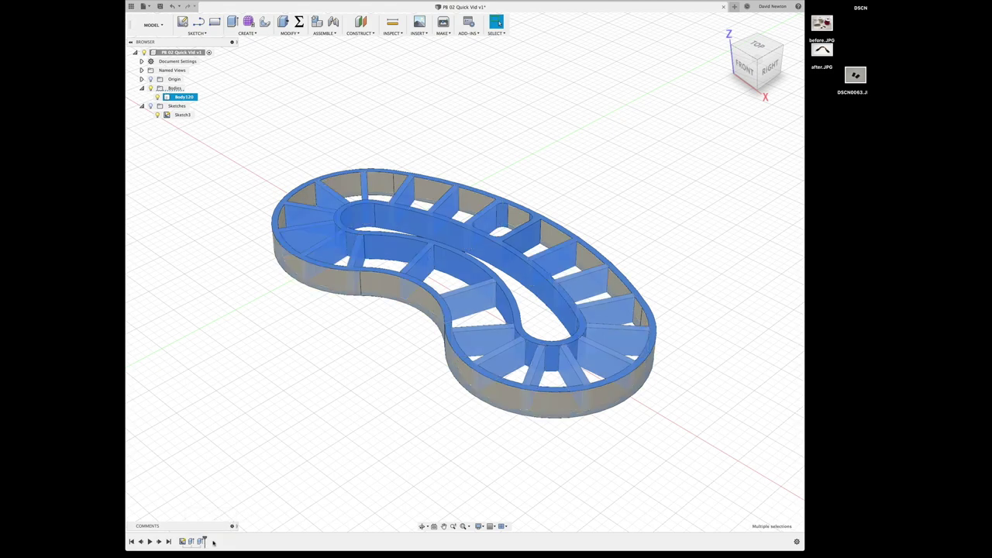
{"action": "scroll", "coordinate": [335, 381], "scroll_direction": "up", "scroll_amount": 5}
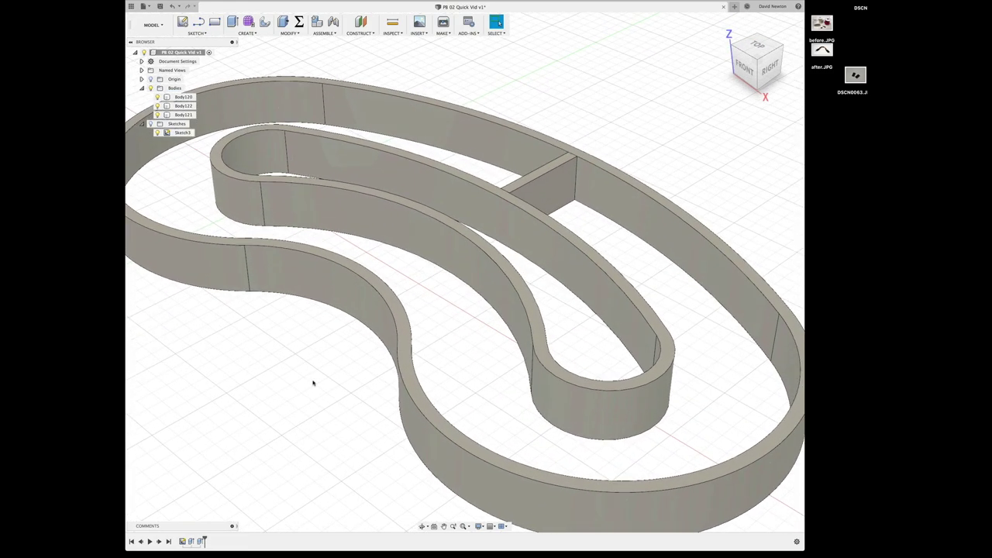
Offset the cross rib's inner end face so it pushes into the inner wall
{"action": "key", "text": "q"}
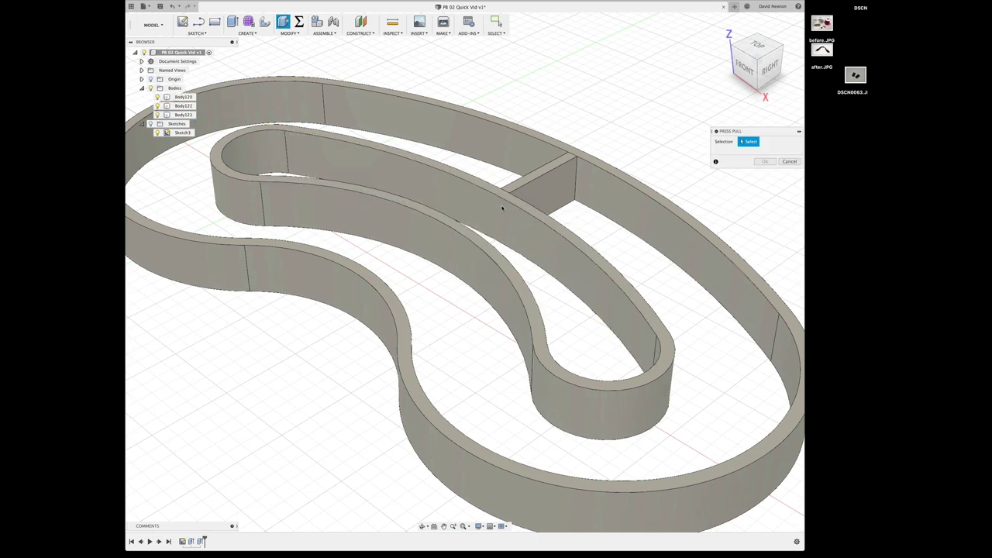
{"action": "left_click", "coordinate": [502, 208]}
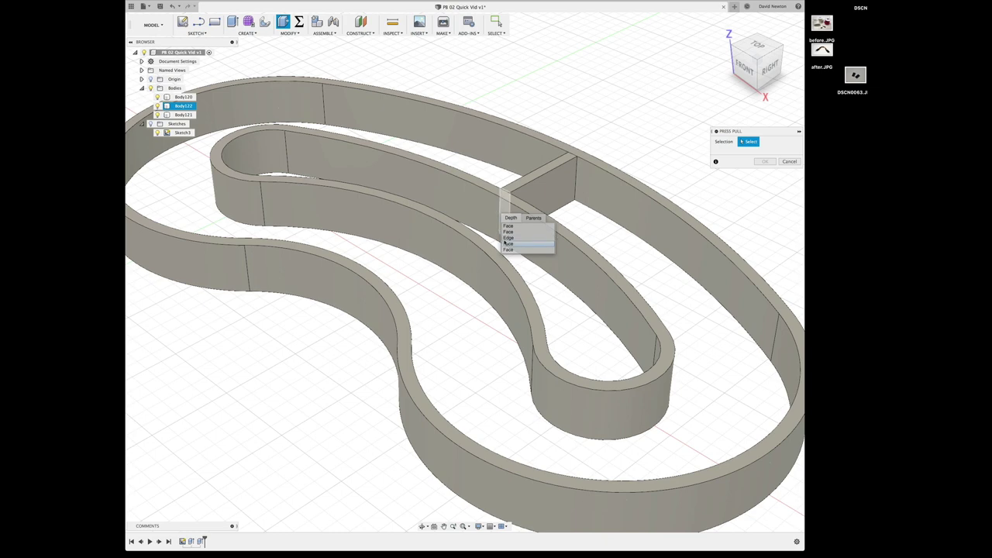
{"action": "left_click", "coordinate": [504, 242]}
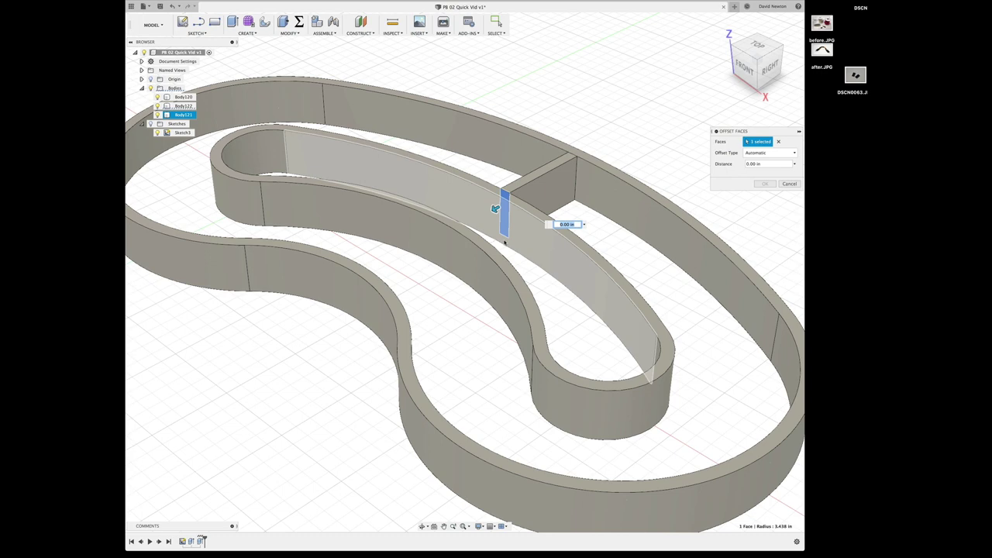
{"action": "key", "text": "Escape"}
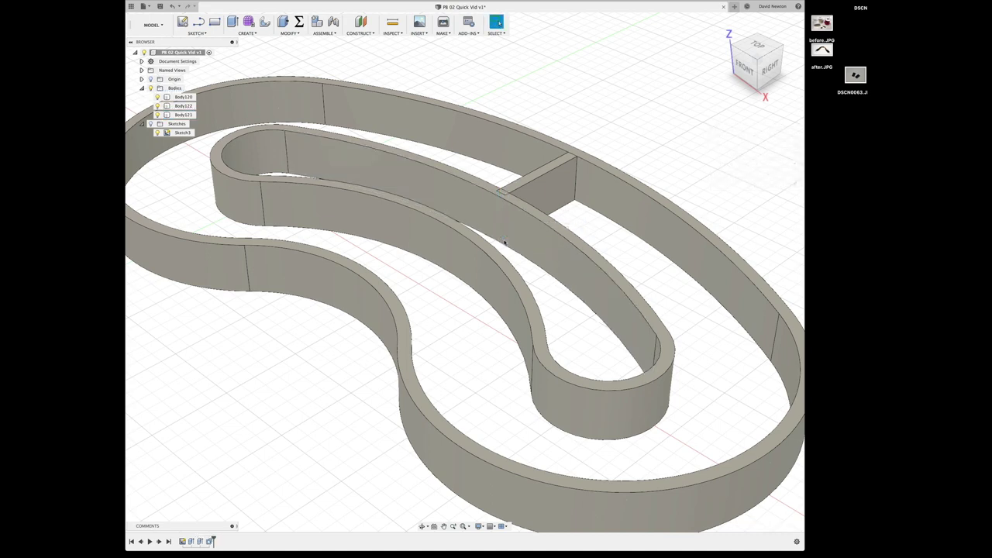
Offset the rib's outer end face 1 mm into the outer wall
{"action": "key", "text": "q"}
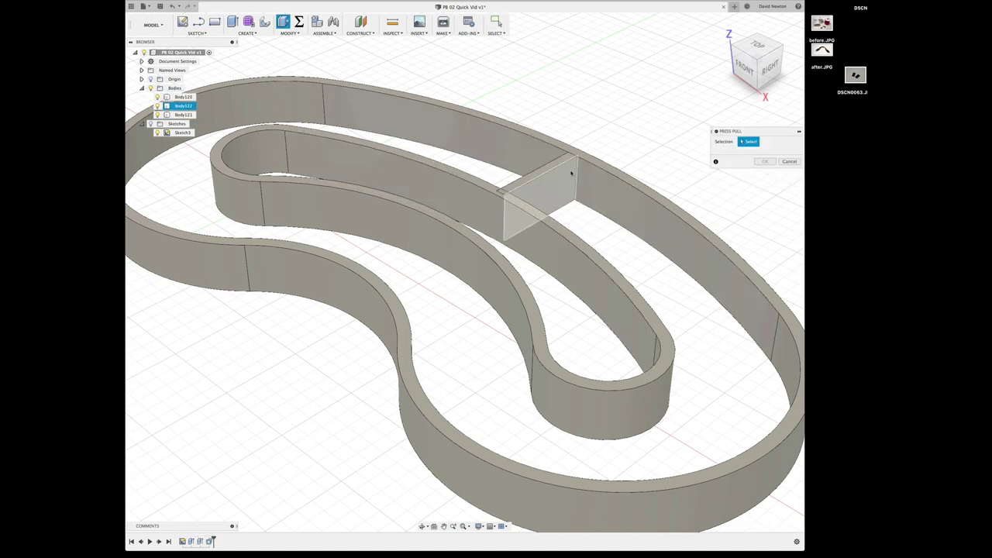
{"action": "left_click", "coordinate": [571, 173]}
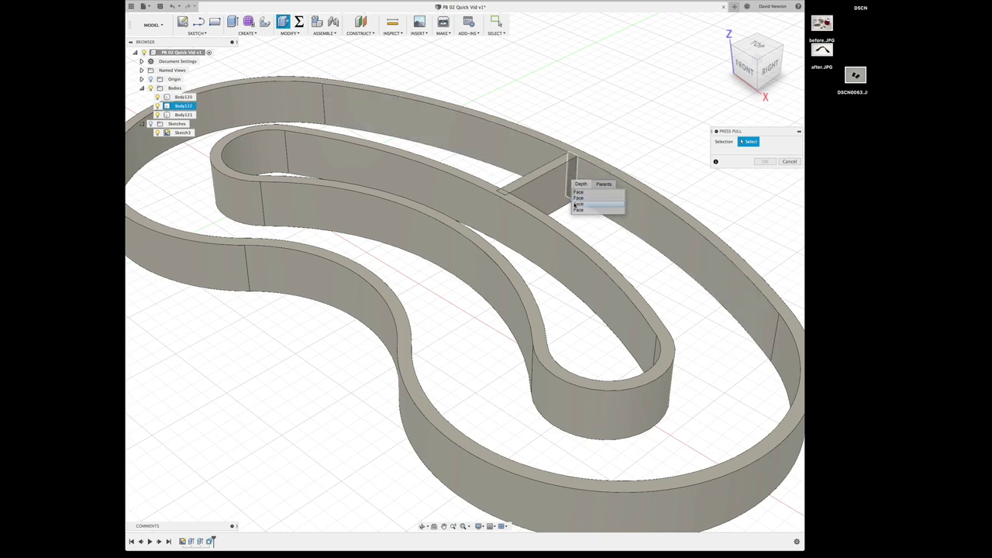
{"action": "left_click", "coordinate": [575, 204]}
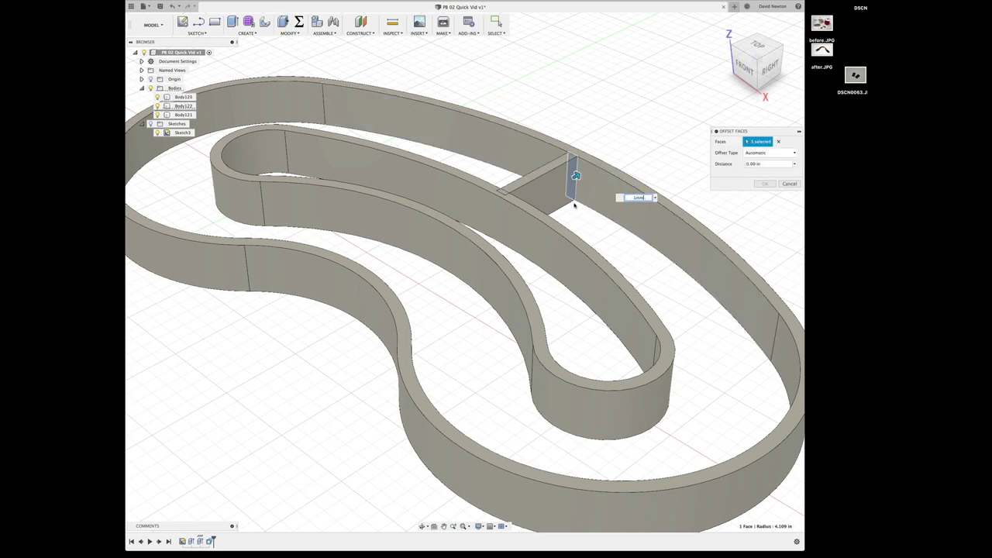
{"action": "key", "text": "Escape"}
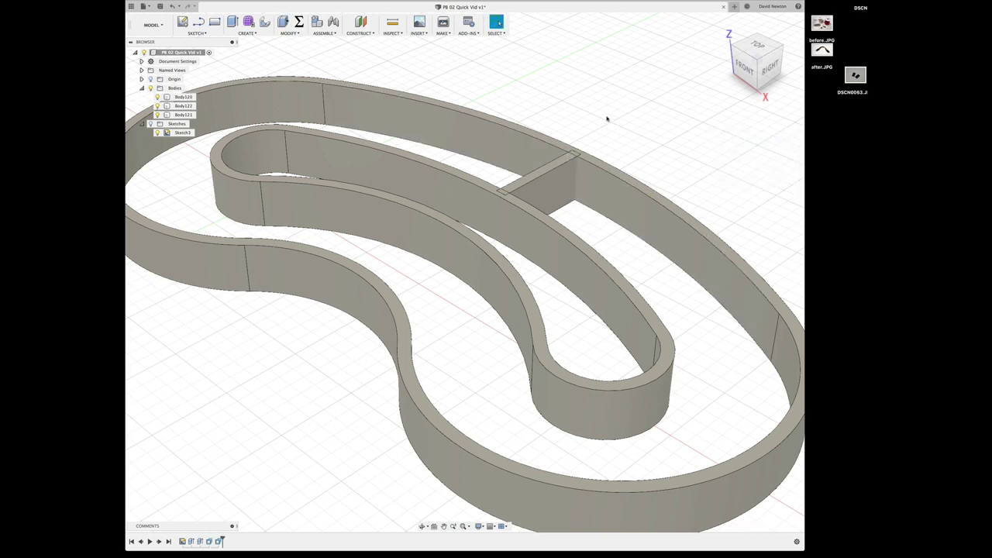
{"action": "left_click", "coordinate": [247, 32]}
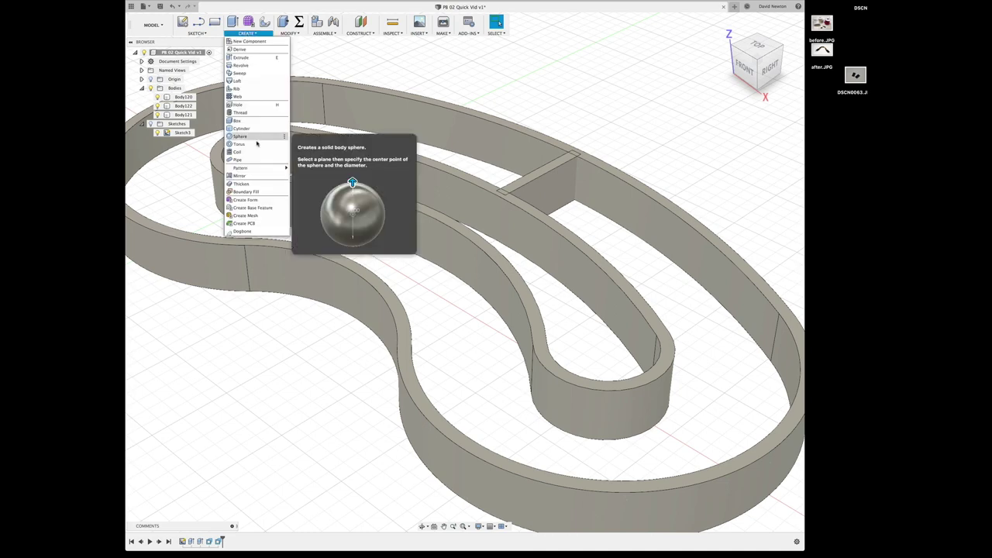
Pattern the cross rib along the outer wall edge, path-direction oriented, symmetric, measured by spacing
{"action": "mouse_move", "coordinate": [257, 167]}
{"action": "left_click", "coordinate": [312, 184]}
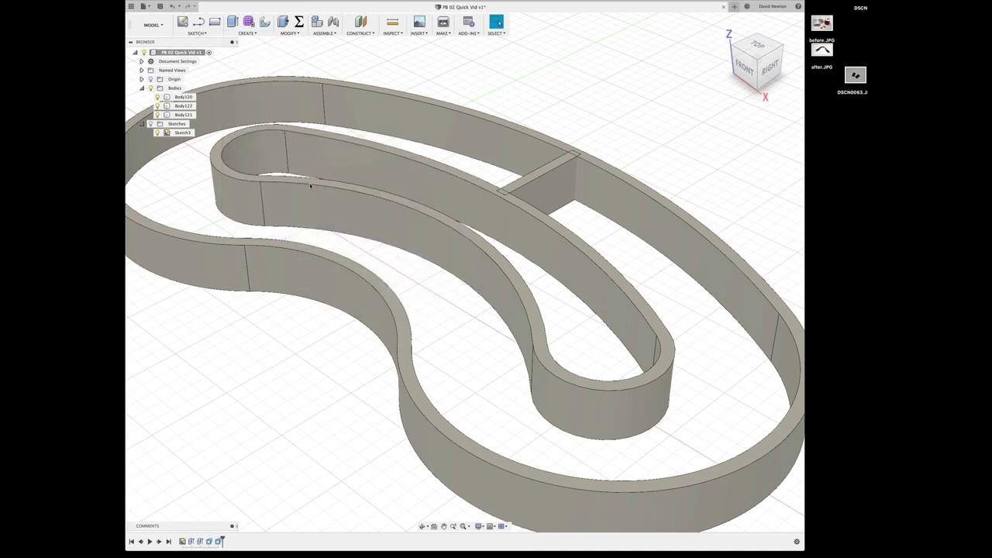
{"action": "left_click", "coordinate": [540, 183]}
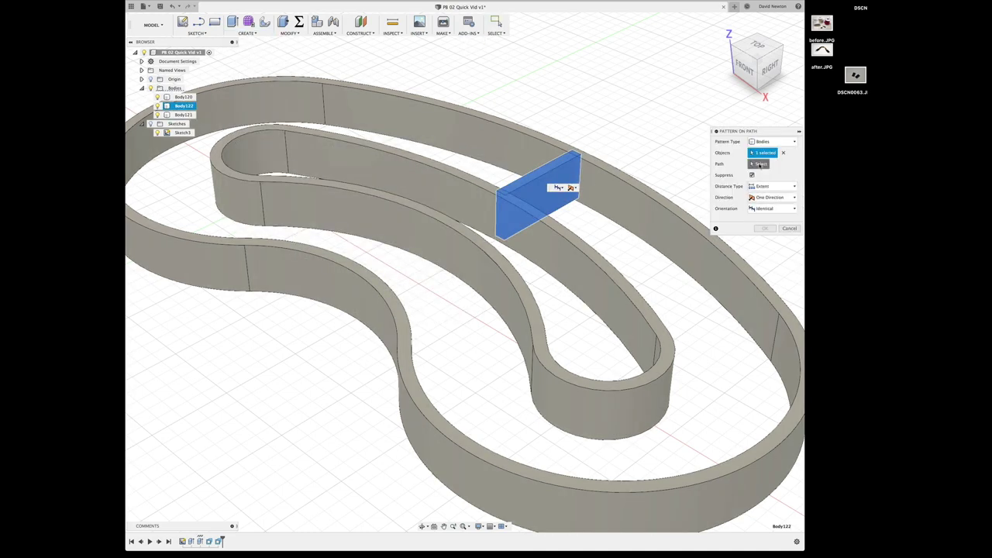
{"action": "left_click", "coordinate": [640, 236]}
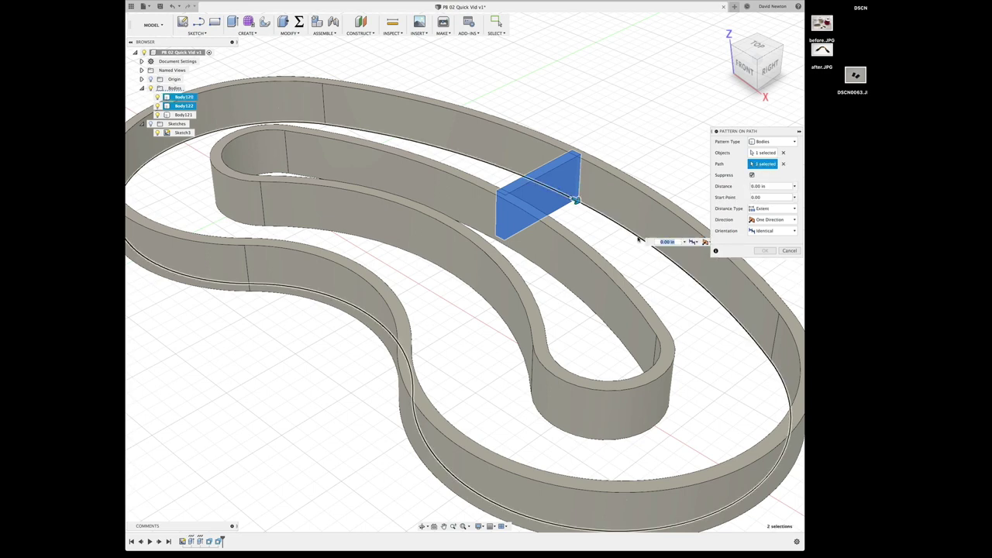
{"action": "left_click", "coordinate": [767, 231]}
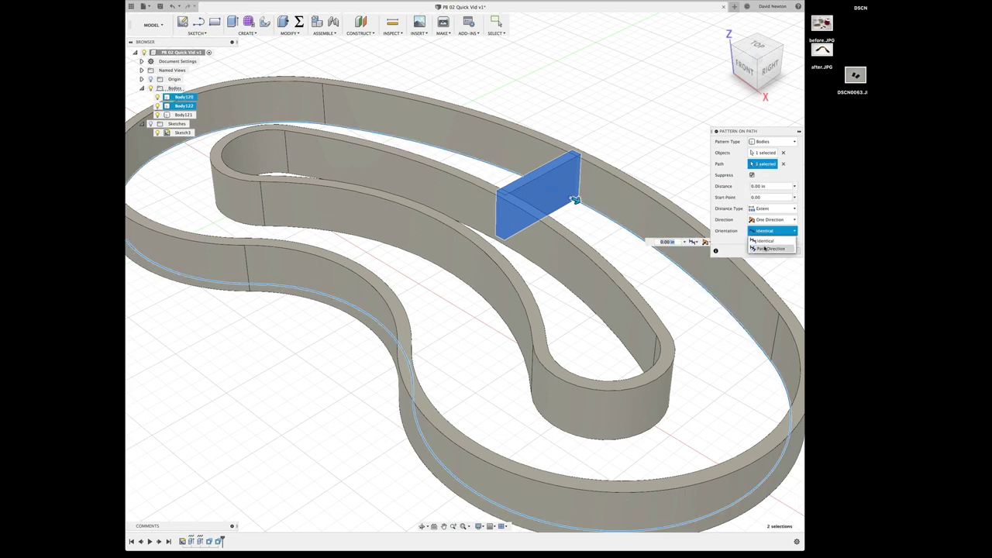
{"action": "left_click", "coordinate": [766, 248]}
{"action": "left_click", "coordinate": [770, 219]}
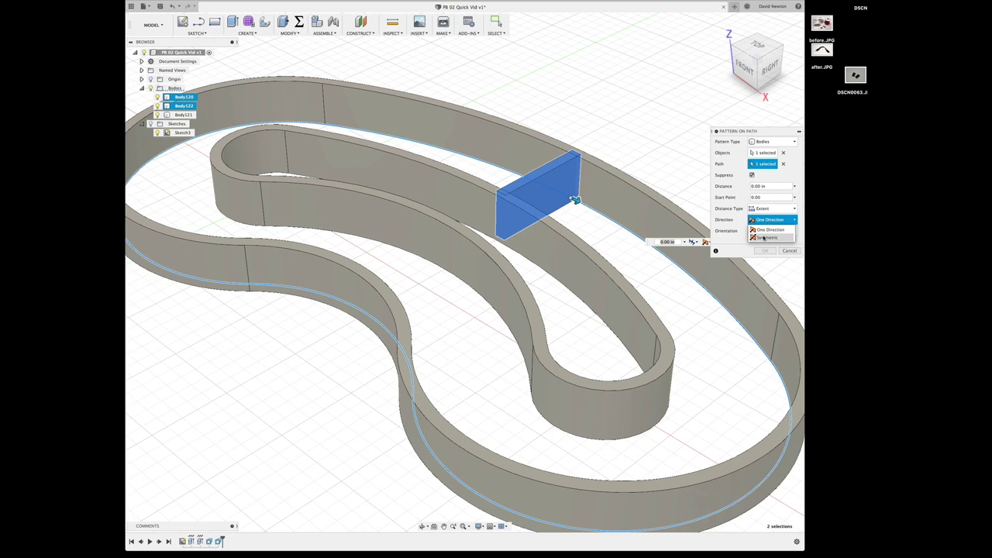
{"action": "left_click", "coordinate": [763, 238]}
{"action": "left_click", "coordinate": [766, 208]}
{"action": "left_click", "coordinate": [765, 229]}
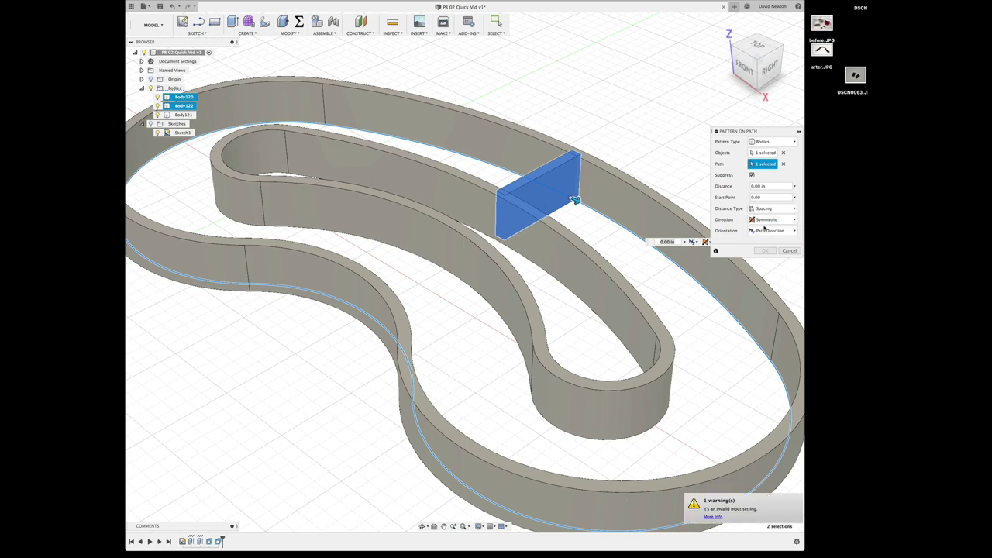
Give the rib pattern 0.625 in spacing and 21 copies, and confirm it
{"action": "left_click", "coordinate": [757, 186]}
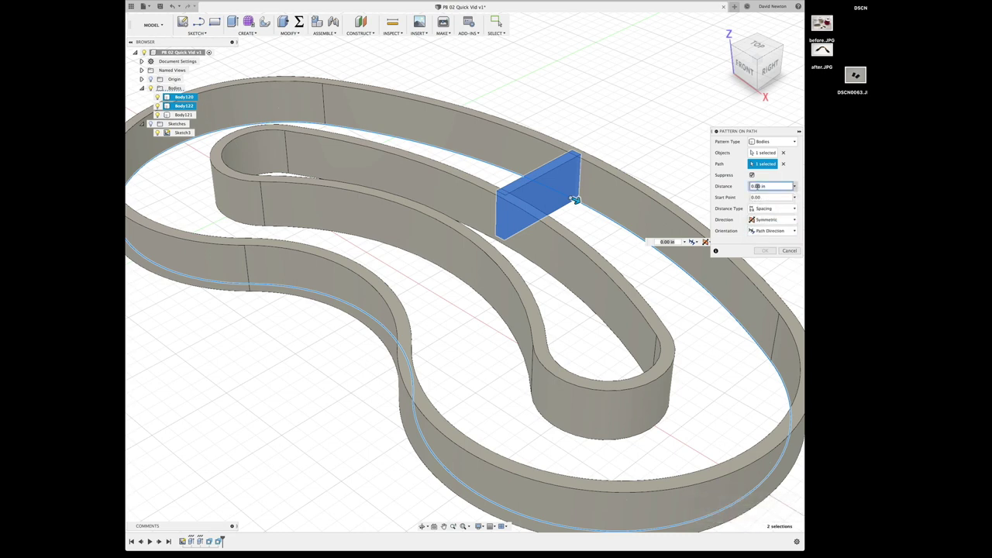
{"action": "type", "text": "0.625"}
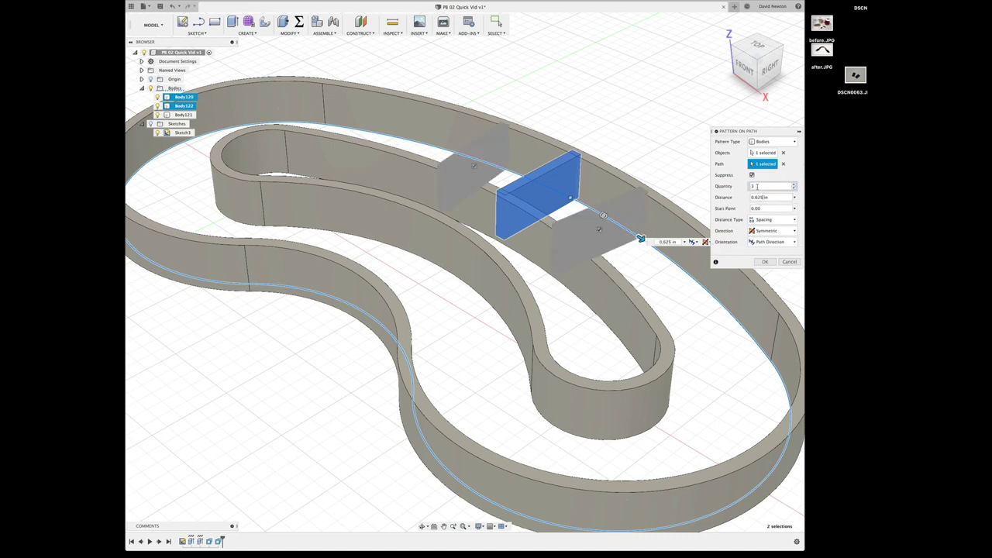
{"action": "left_click", "coordinate": [764, 185]}
{"action": "type", "text": "21"}
{"action": "left_click", "coordinate": [765, 262]}
{"action": "mouse_move", "coordinate": [295, 322]}
{"action": "middle_mouse_down", "text": "shift"}
{"action": "mouse_move", "coordinate": [287, 310]}
{"action": "mouse_move", "coordinate": [295, 322]}
{"action": "middle_mouse_up", "text": "shift"}
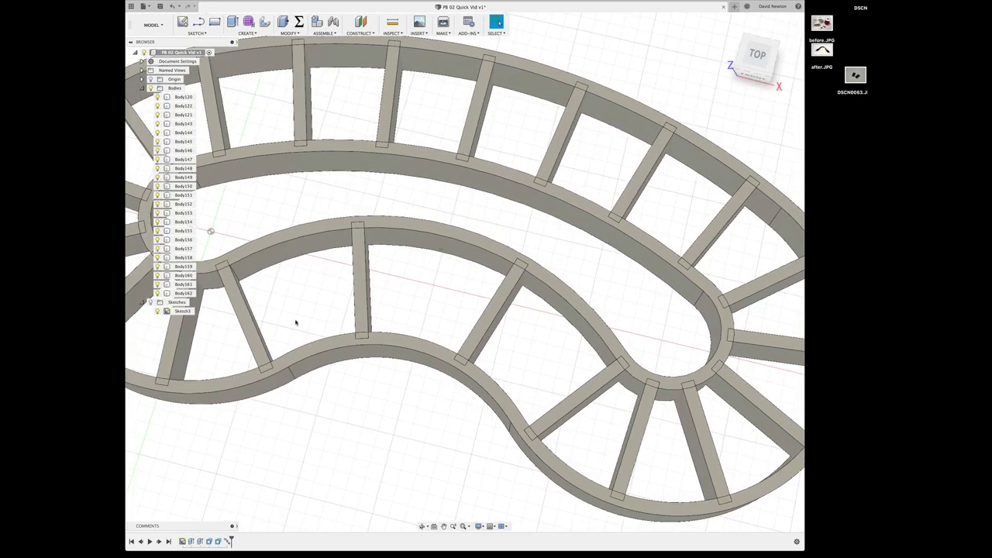
{"action": "scroll", "coordinate": [296, 323], "scroll_direction": "down", "scroll_amount": 5}
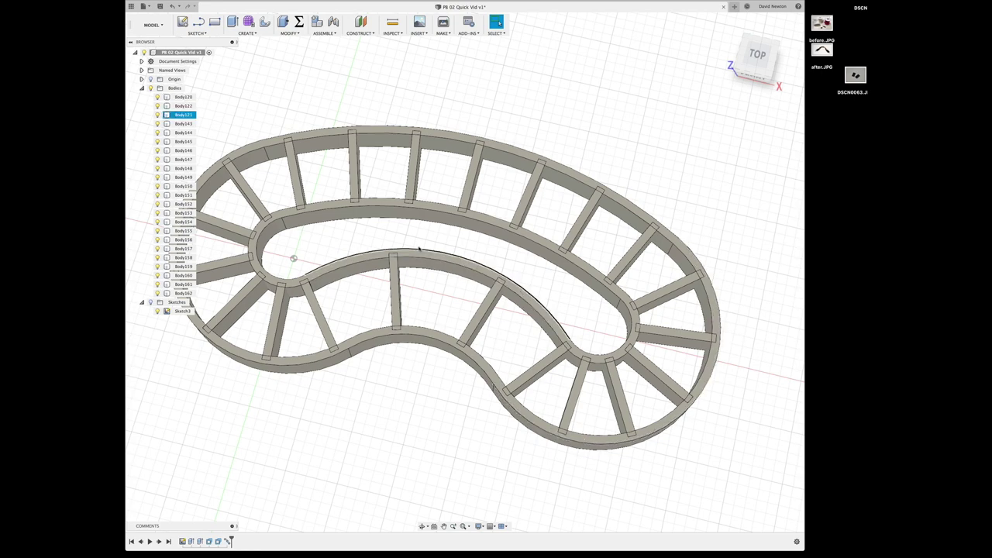
Select Body120 through Body162 and Combine them with a Join operation
{"action": "left_click", "coordinate": [184, 97], "text": "super"}
{"action": "left_click", "coordinate": [183, 97]}
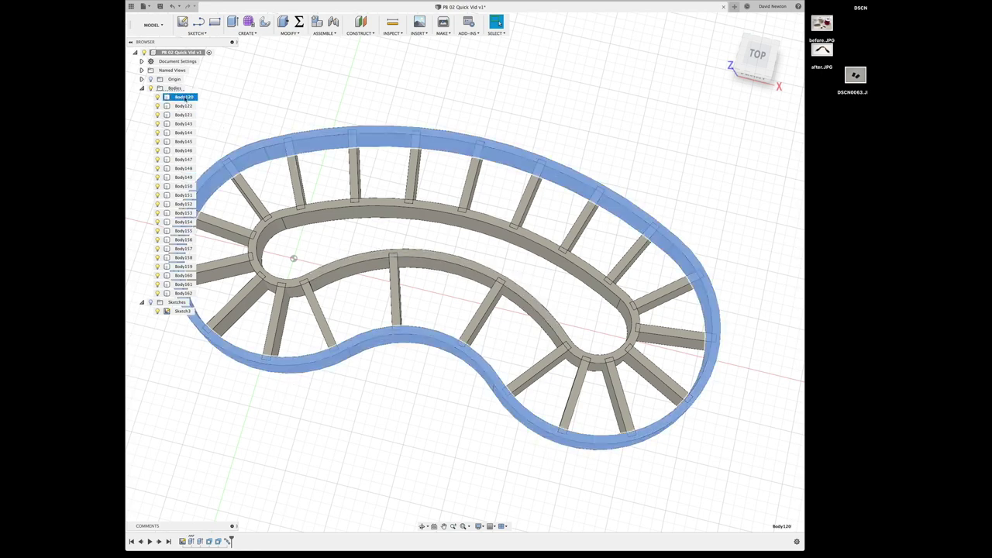
{"action": "left_click", "coordinate": [184, 294], "text": "shift"}
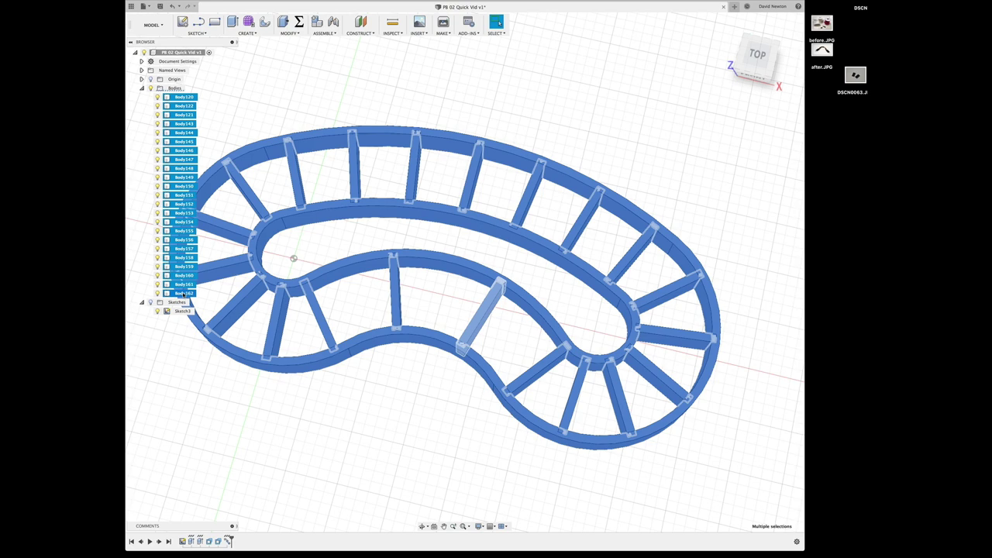
{"action": "left_click", "coordinate": [289, 34]}
{"action": "left_click", "coordinate": [292, 89]}
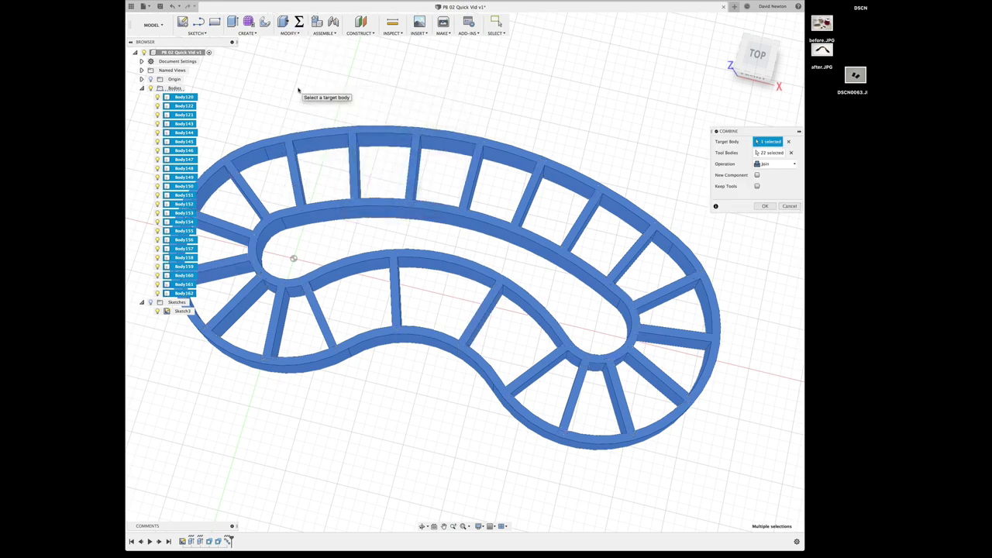
{"action": "left_click", "coordinate": [765, 206]}
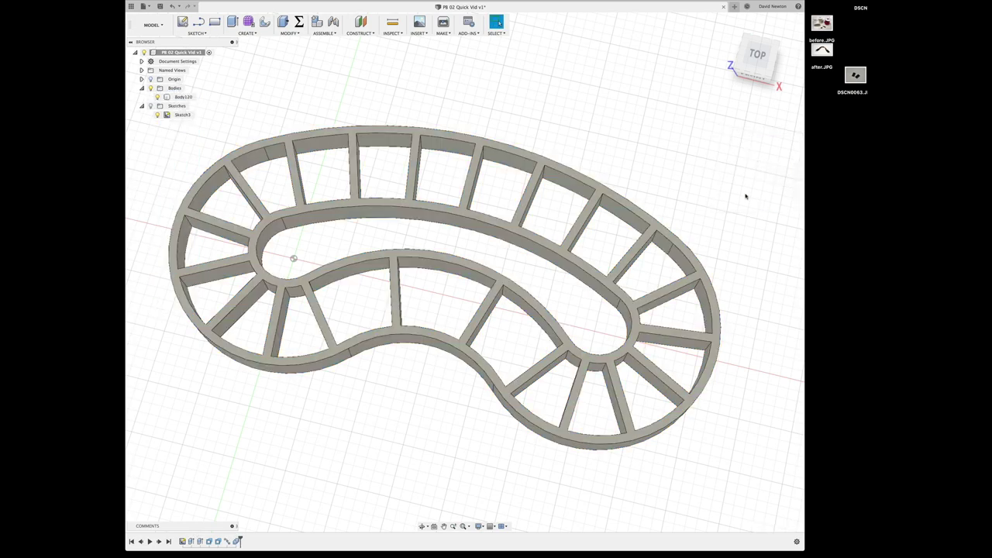
Fillet the four central rib-to-wall junction edges with a 0.1 in radius
{"action": "scroll", "coordinate": [219, 270], "scroll_direction": "up", "scroll_amount": 4}
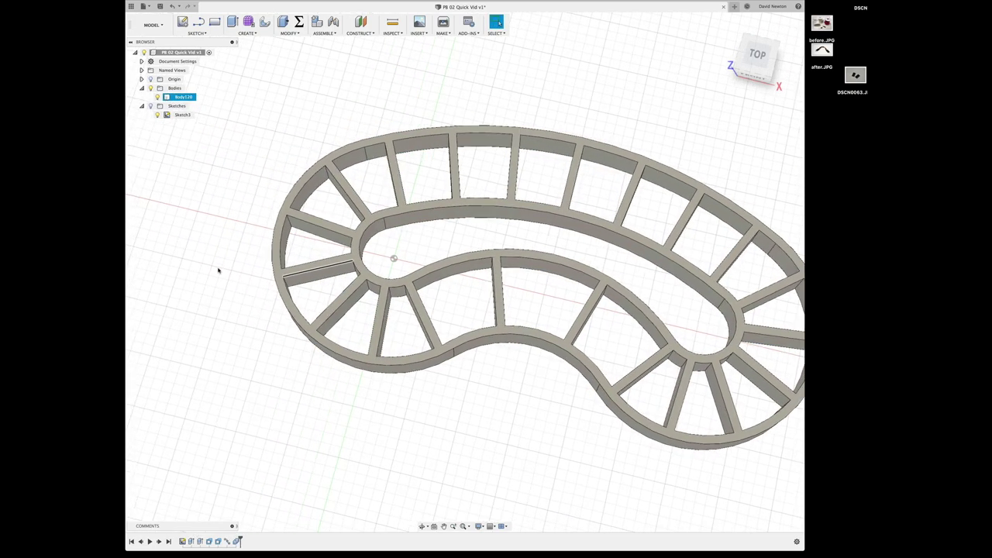
{"action": "scroll", "coordinate": [220, 269], "scroll_direction": "up", "scroll_amount": 2}
{"action": "scroll", "coordinate": [220, 270], "scroll_direction": "down", "scroll_amount": 3}
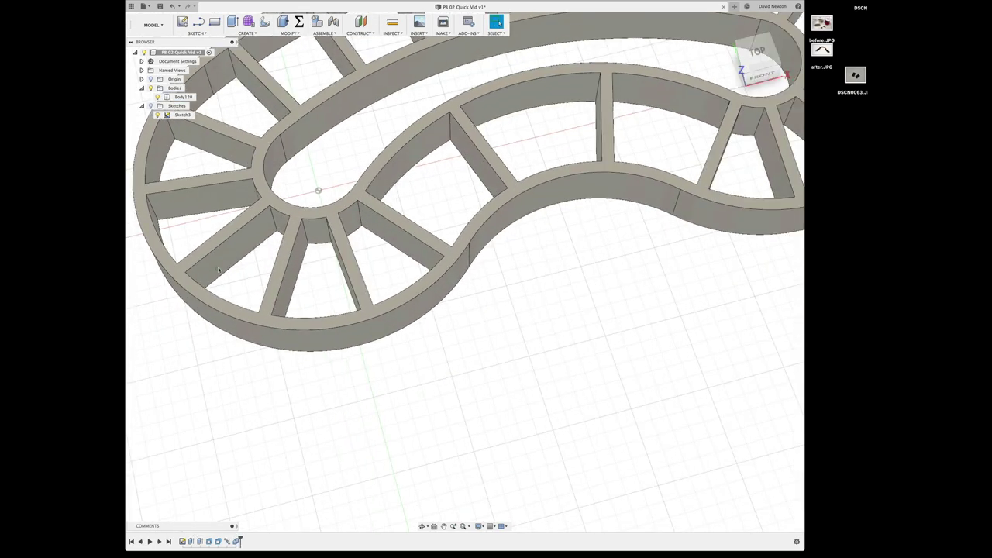
{"action": "scroll", "coordinate": [219, 270], "scroll_direction": "up", "scroll_amount": 4}
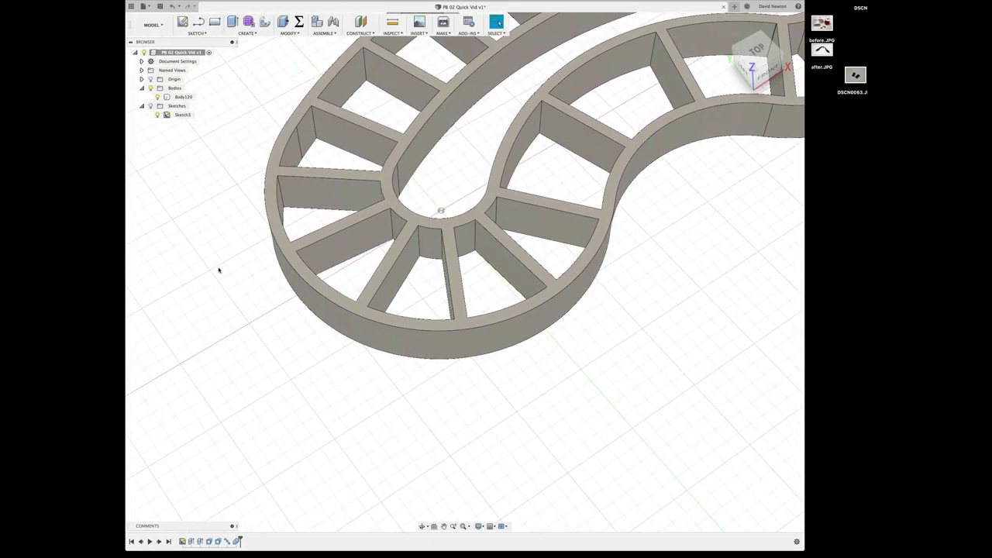
{"action": "key", "text": "f"}
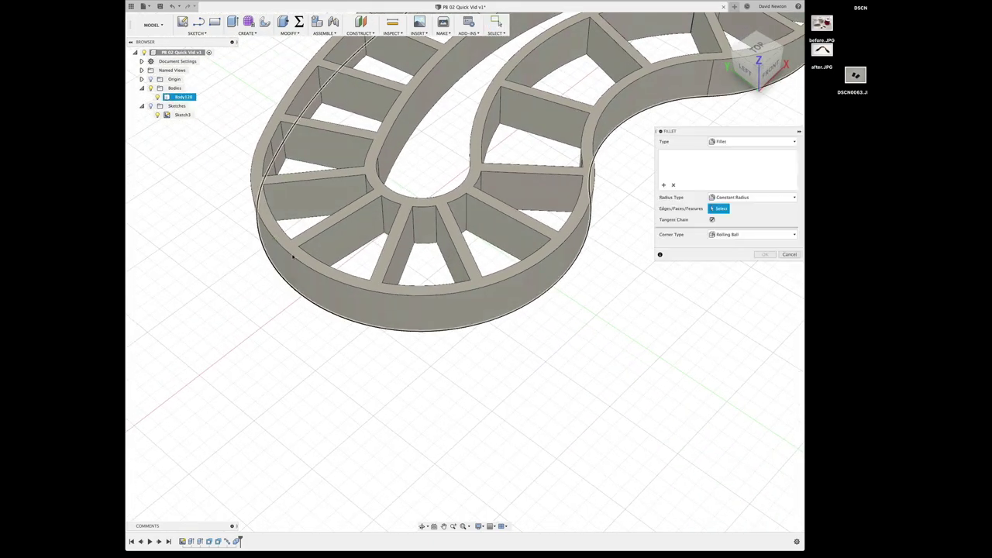
{"action": "left_click", "coordinate": [427, 226]}
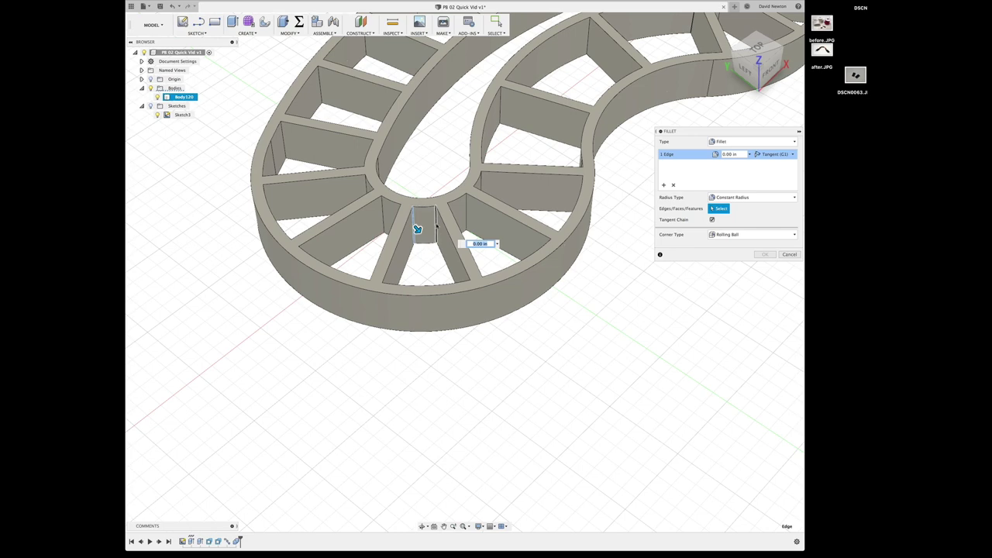
{"action": "left_click", "coordinate": [384, 301]}
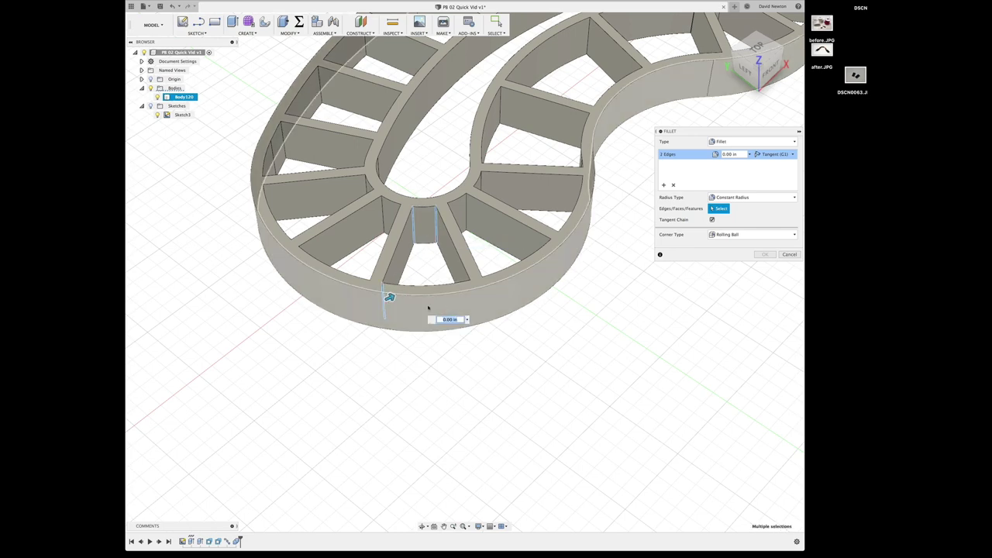
{"action": "left_click", "coordinate": [470, 302]}
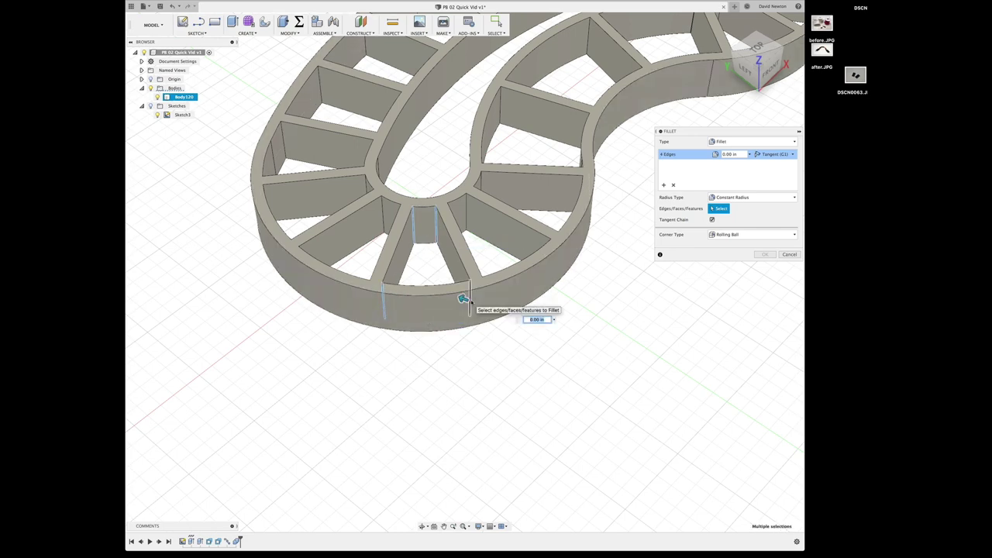
{"action": "type", "text": ".1"}
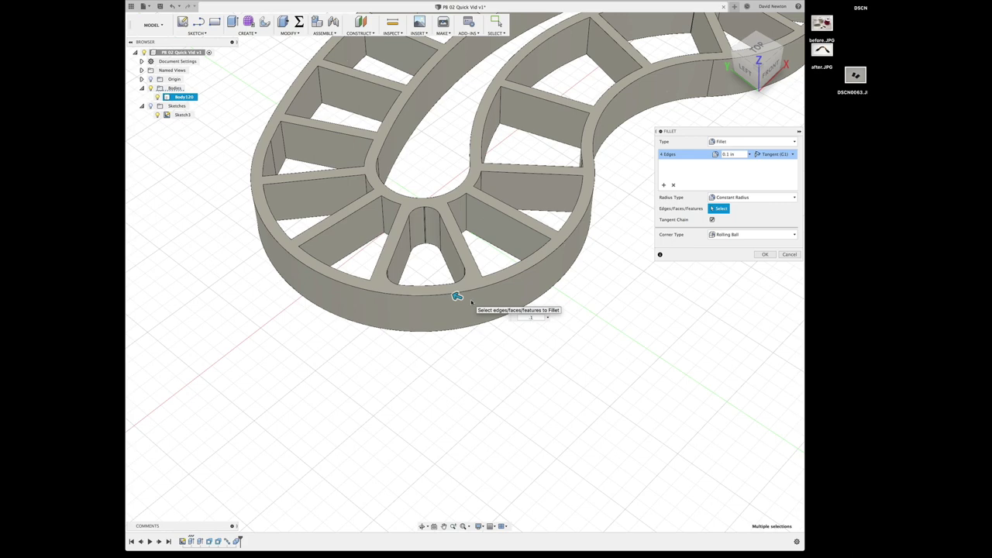
{"action": "key", "text": "Return"}
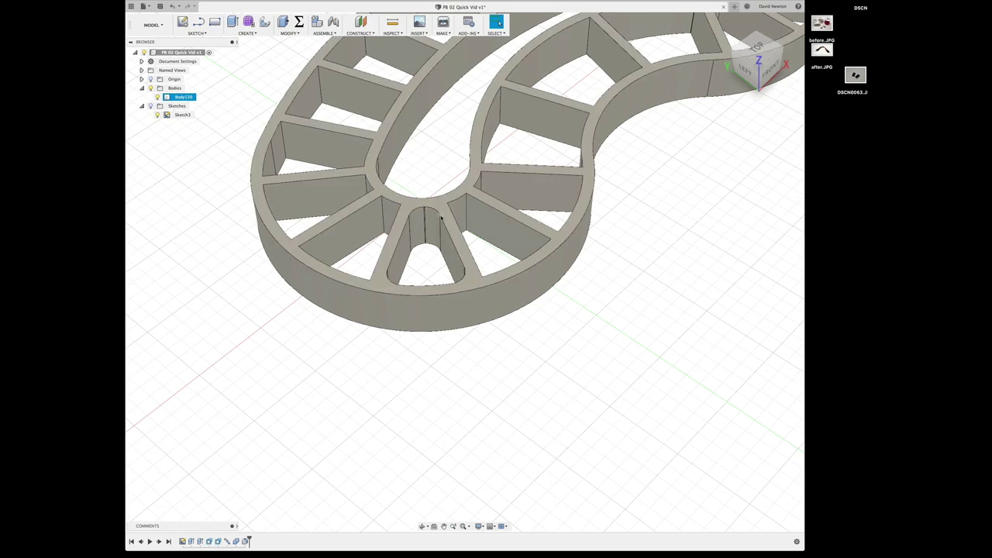
Fillet the edge loop around the small central opening at 0.025 in
{"action": "key", "text": "f"}
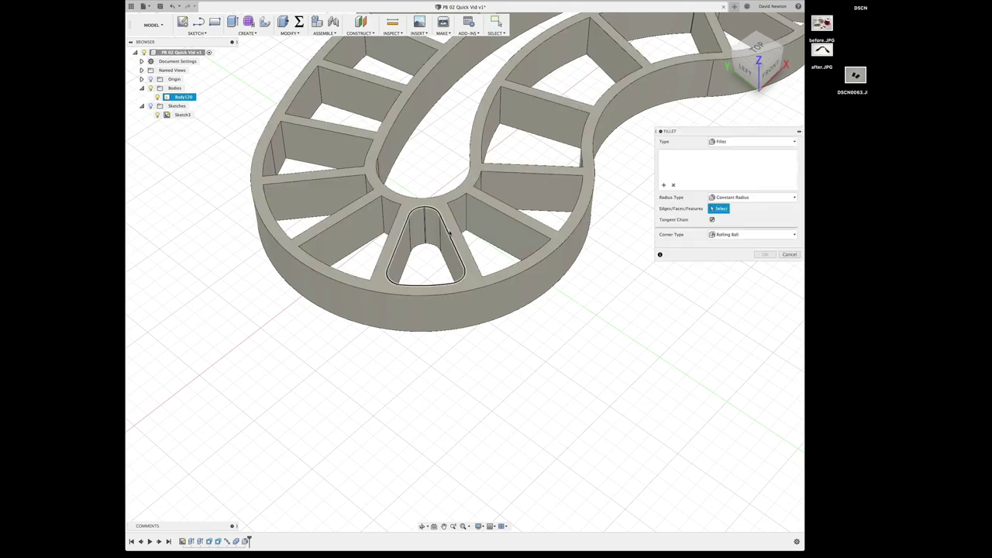
{"action": "left_click", "coordinate": [445, 231]}
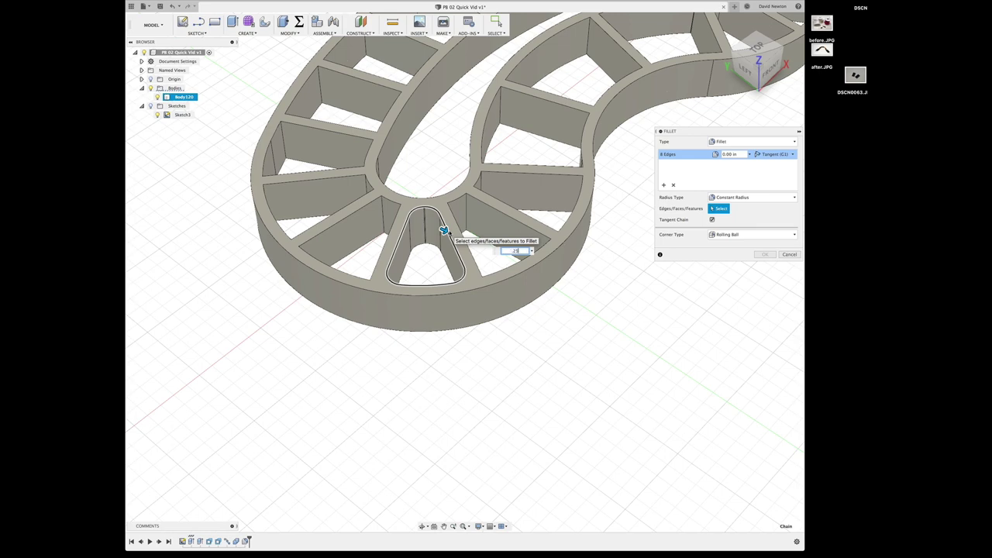
{"action": "type", "text": ".25"}
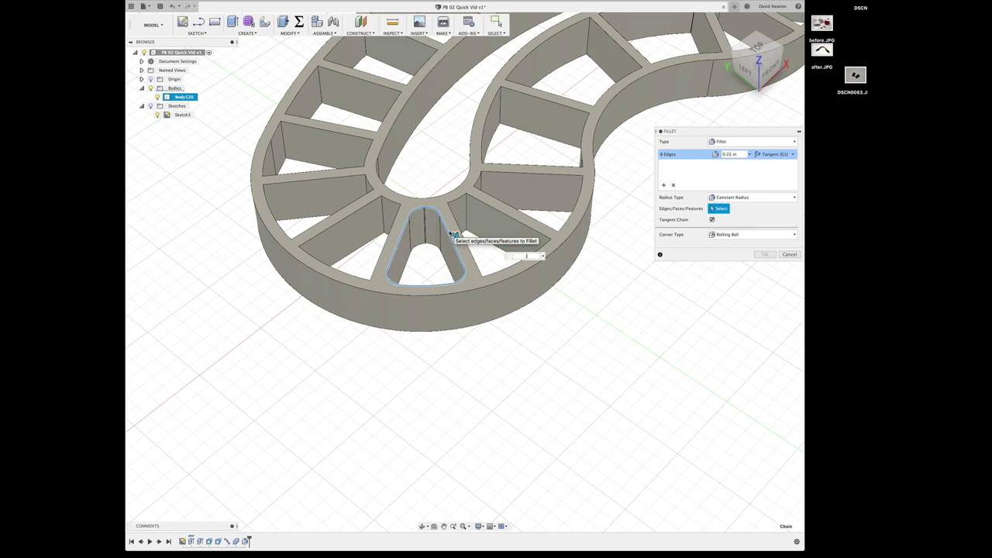
{"action": "type", "text": ".025"}
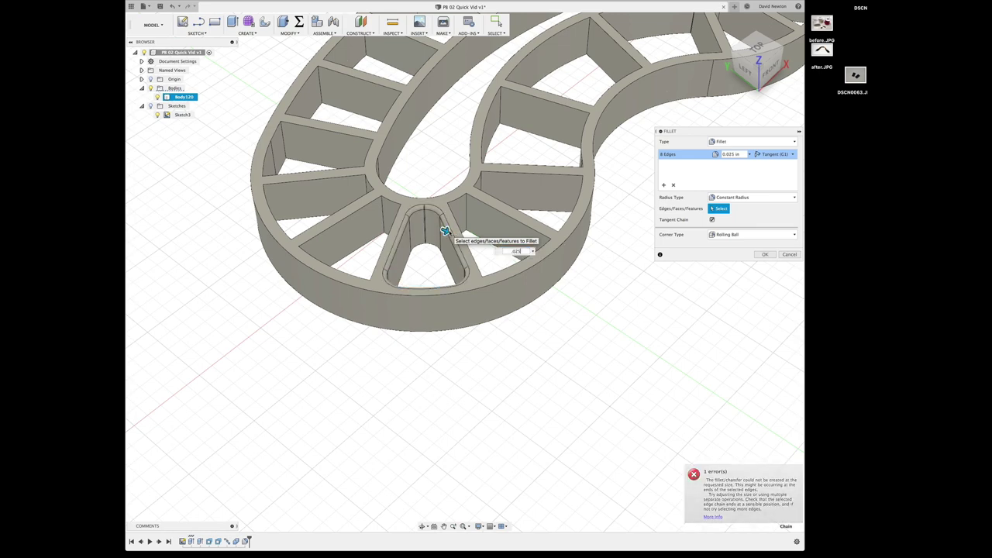
{"action": "key", "text": "Return"}
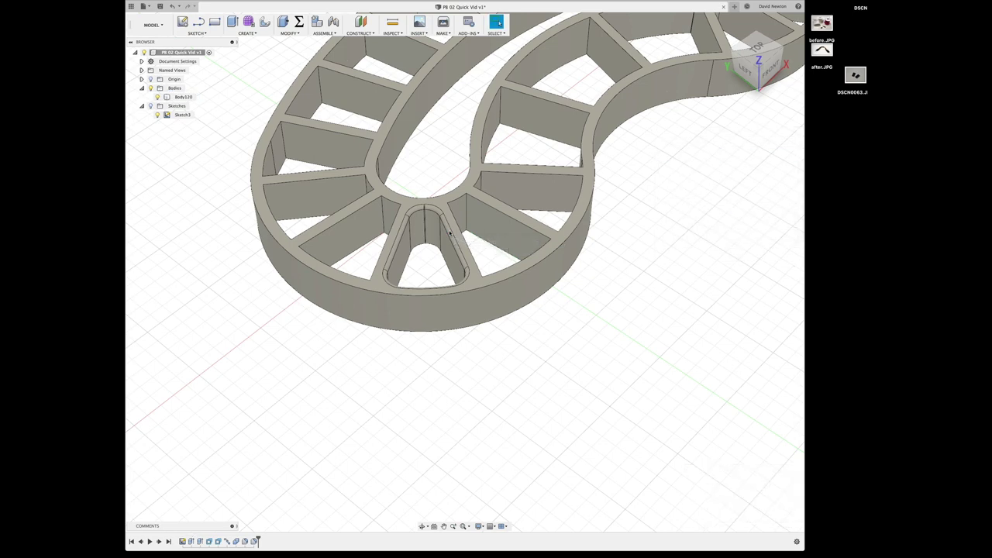
{"action": "left_click", "coordinate": [449, 232]}
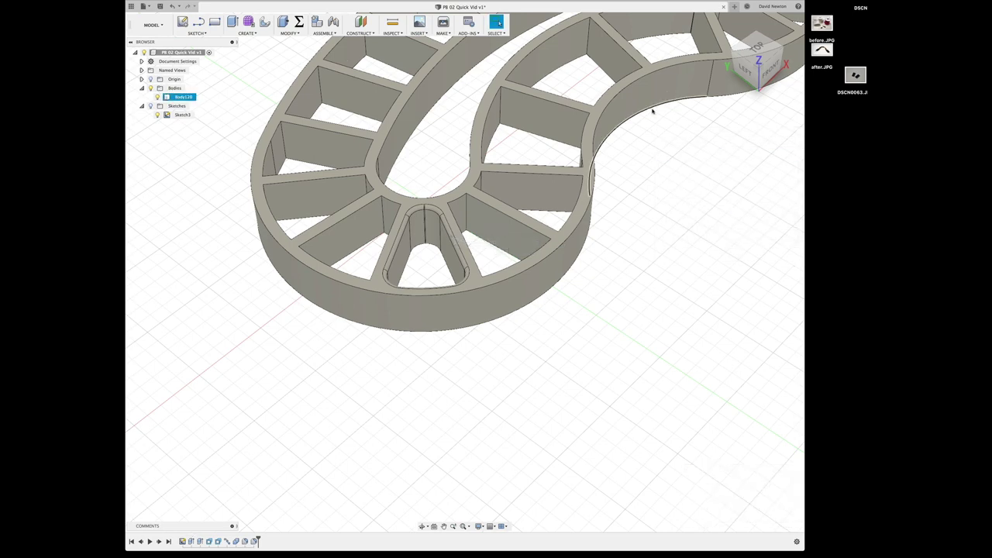
Return to the home view, then switch to the top view of the frame
{"action": "left_click", "coordinate": [723, 26]}
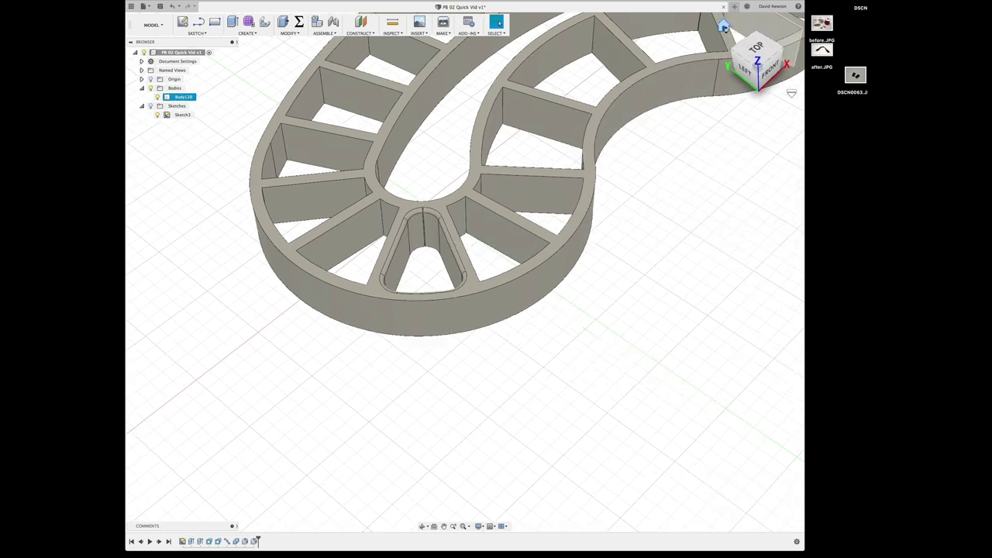
{"action": "left_click", "coordinate": [610, 137]}
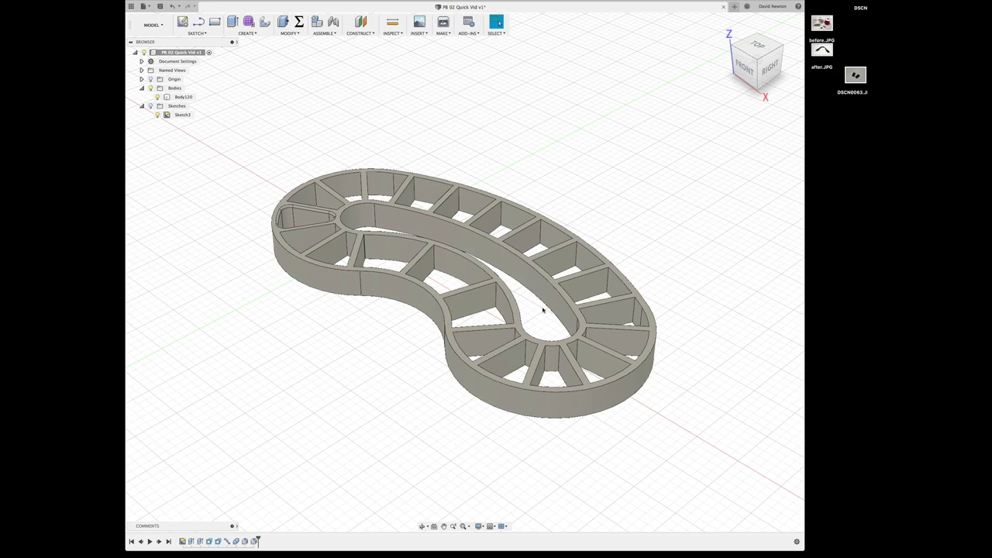
{"action": "key", "text": "t"}
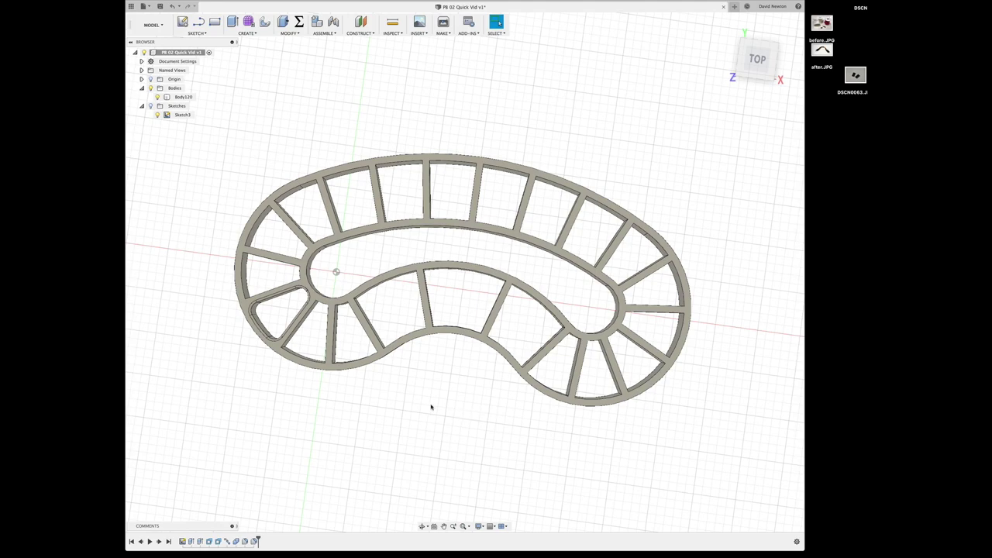
Switch back to the isometric home view showing all the ribs
{"action": "key", "text": "F6"}
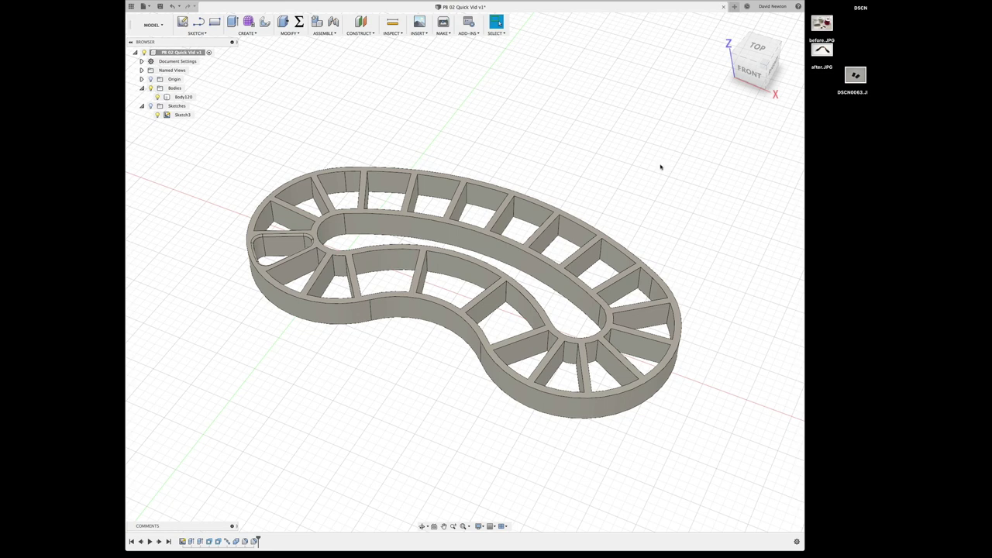
Fillet the ten vertical rib-to-wall junction edges along the frame's upper arc
{"action": "left_click", "coordinate": [472, 196]}
{"action": "key", "text": "f"}
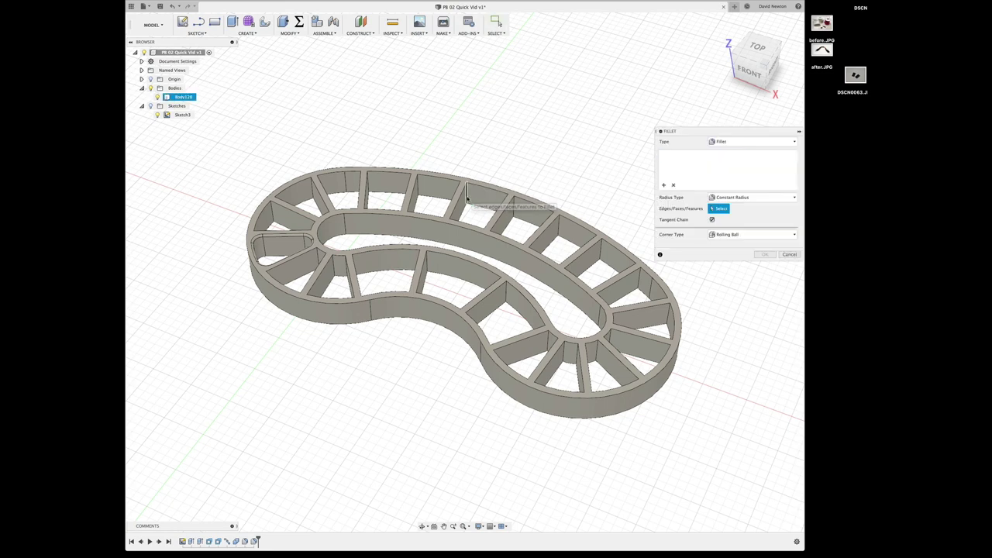
{"action": "left_click", "coordinate": [468, 199]}
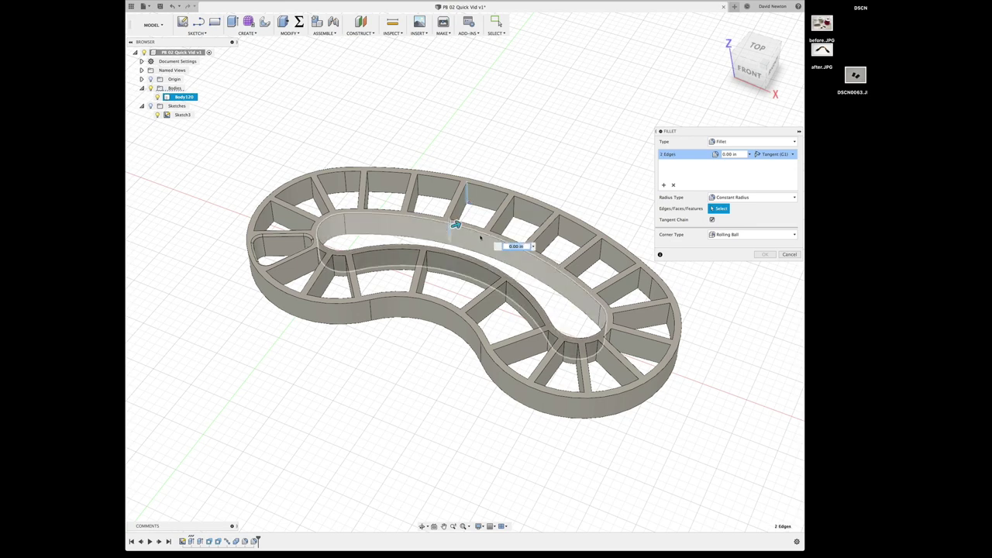
{"action": "left_click", "coordinate": [480, 236]}
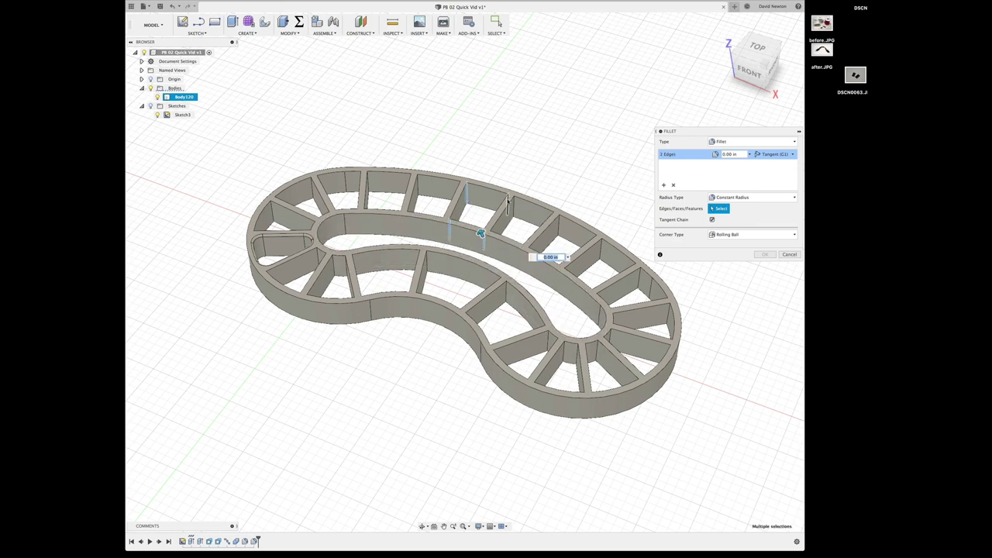
{"action": "left_click", "coordinate": [500, 202]}
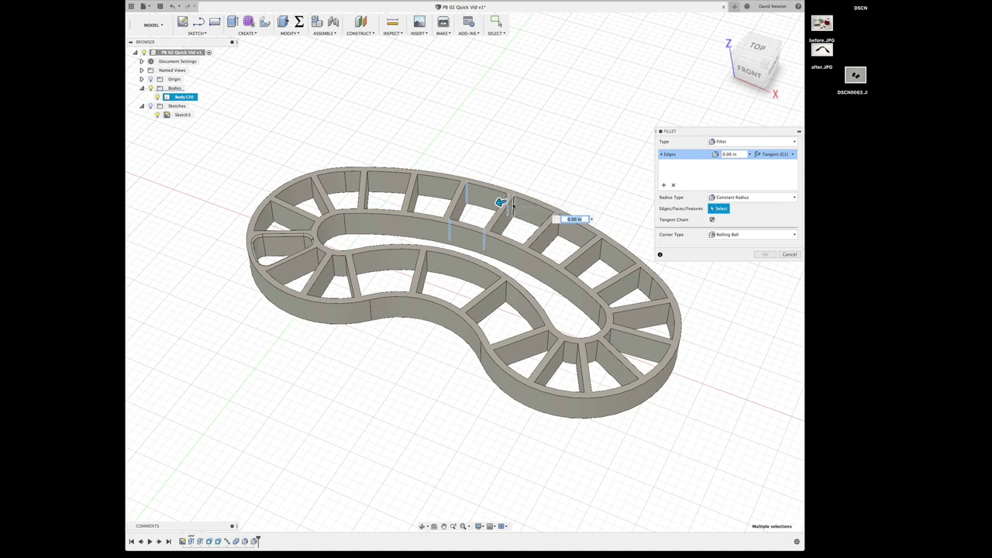
{"action": "left_click", "coordinate": [512, 205]}
{"action": "left_click", "coordinate": [502, 231]}
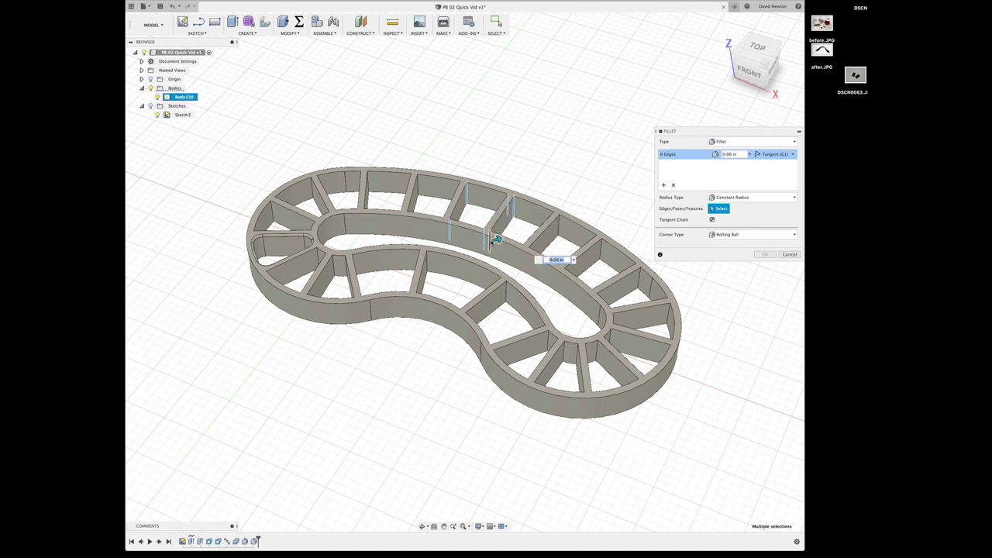
{"action": "left_click", "coordinate": [521, 249]}
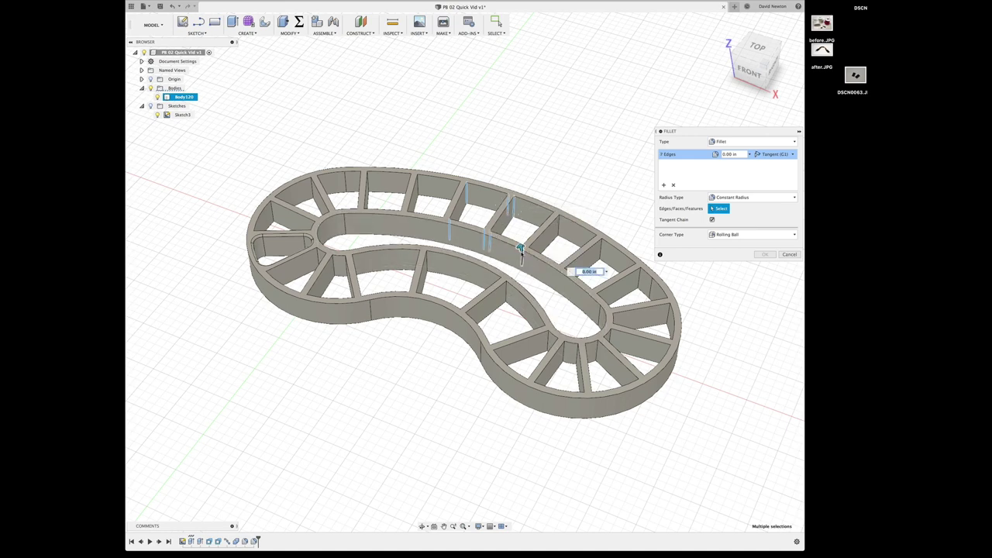
{"action": "left_click", "coordinate": [555, 223]}
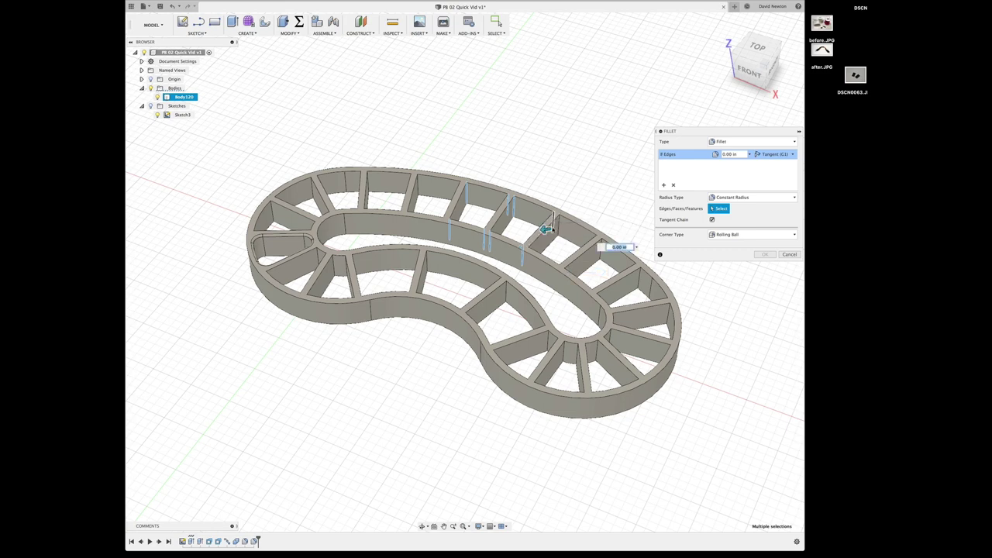
{"action": "left_click", "coordinate": [557, 224]}
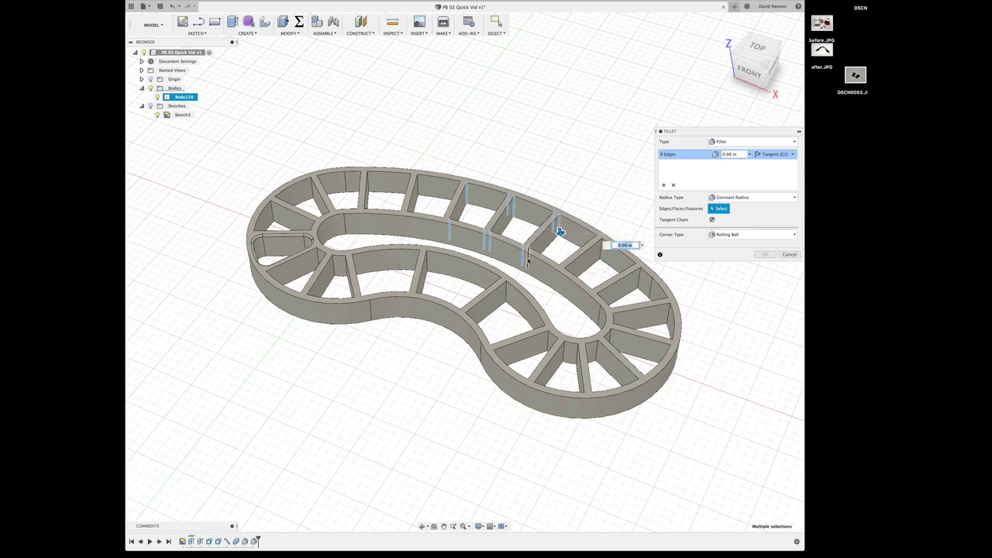
{"action": "left_click", "coordinate": [535, 258]}
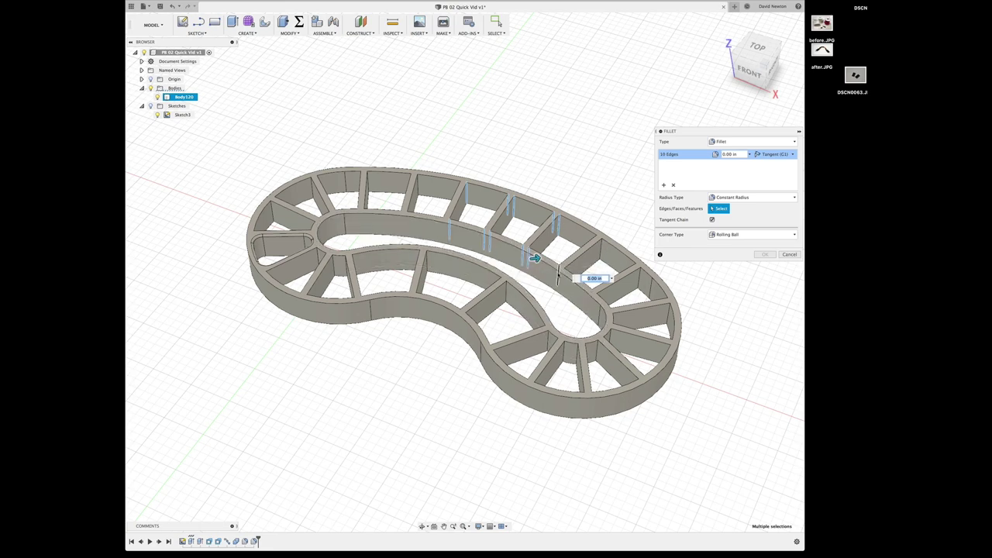
{"action": "key", "text": "Escape"}
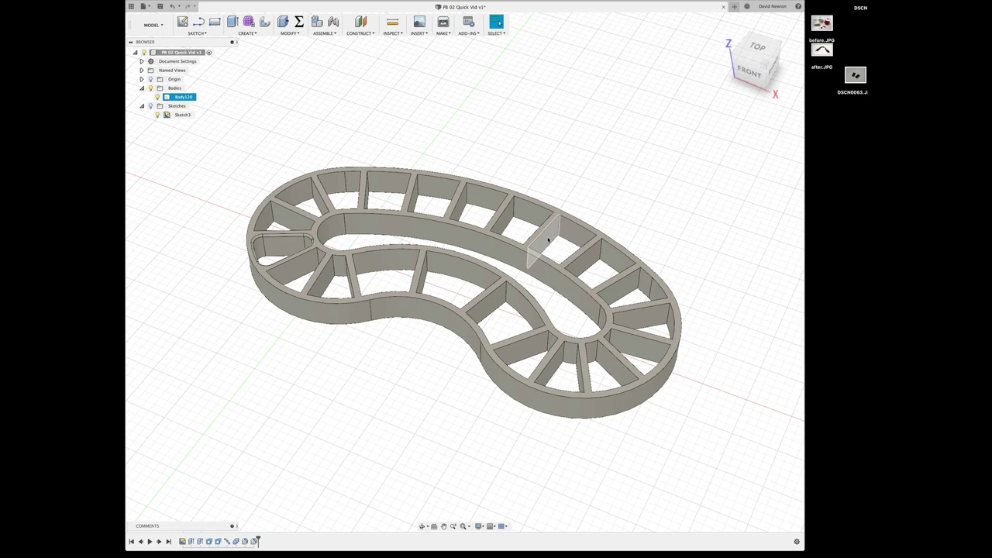
{"action": "left_click", "coordinate": [548, 242]}
{"action": "left_click", "coordinate": [571, 234]}
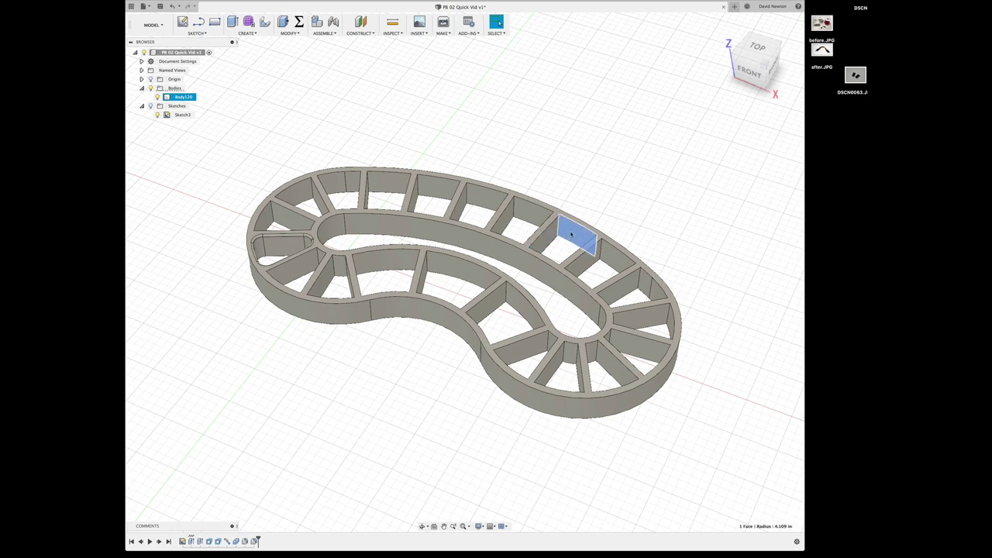